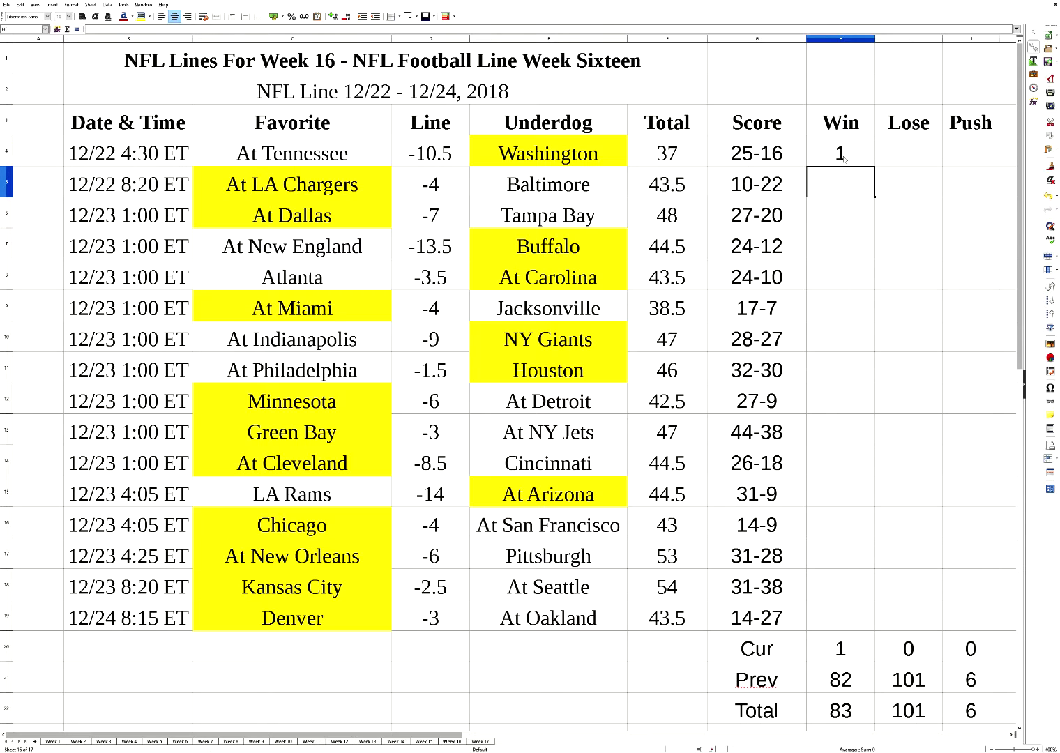
Enter 1 under Lose for the LA Chargers–Baltimore game in row 5
click(916, 188)
text(1)
key(Return)
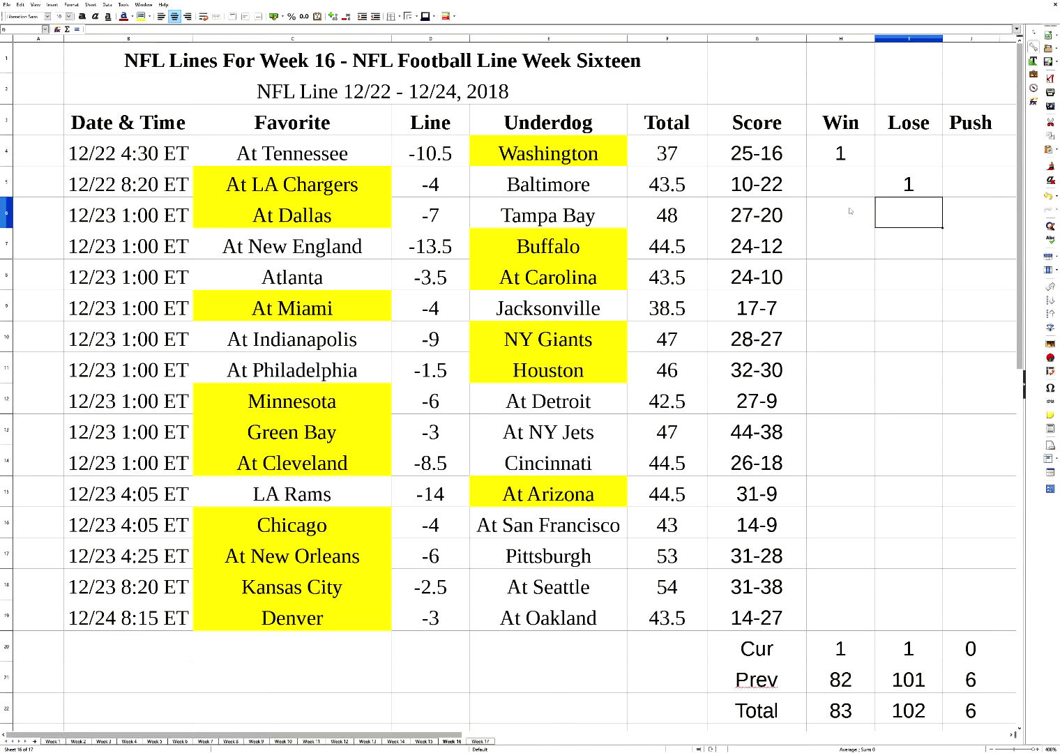
Enter 1 under Push for the Dallas–Tampa Bay game and centre-align the whole Push column
click(950, 215)
text(1)
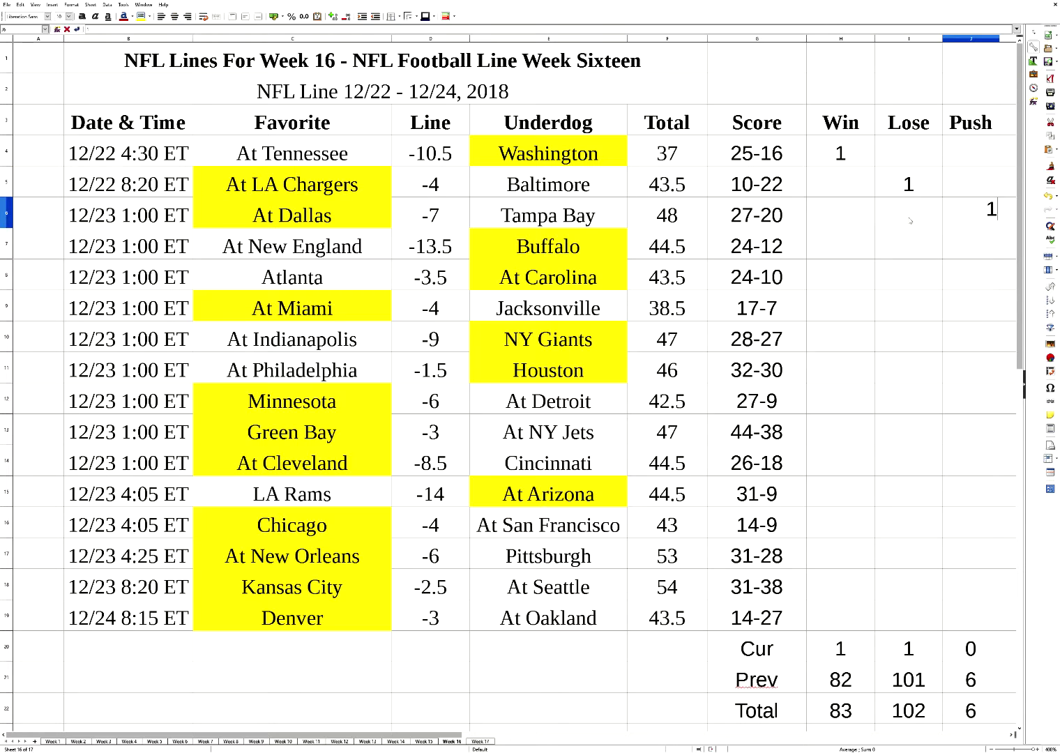
key(Return)
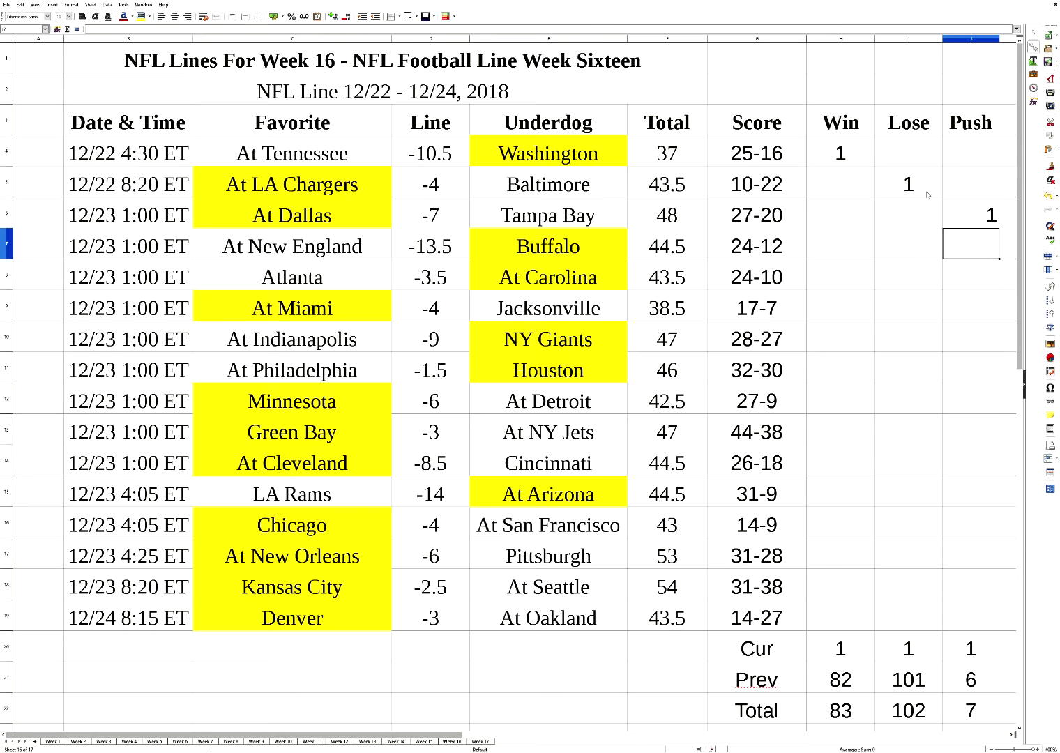
click(971, 39)
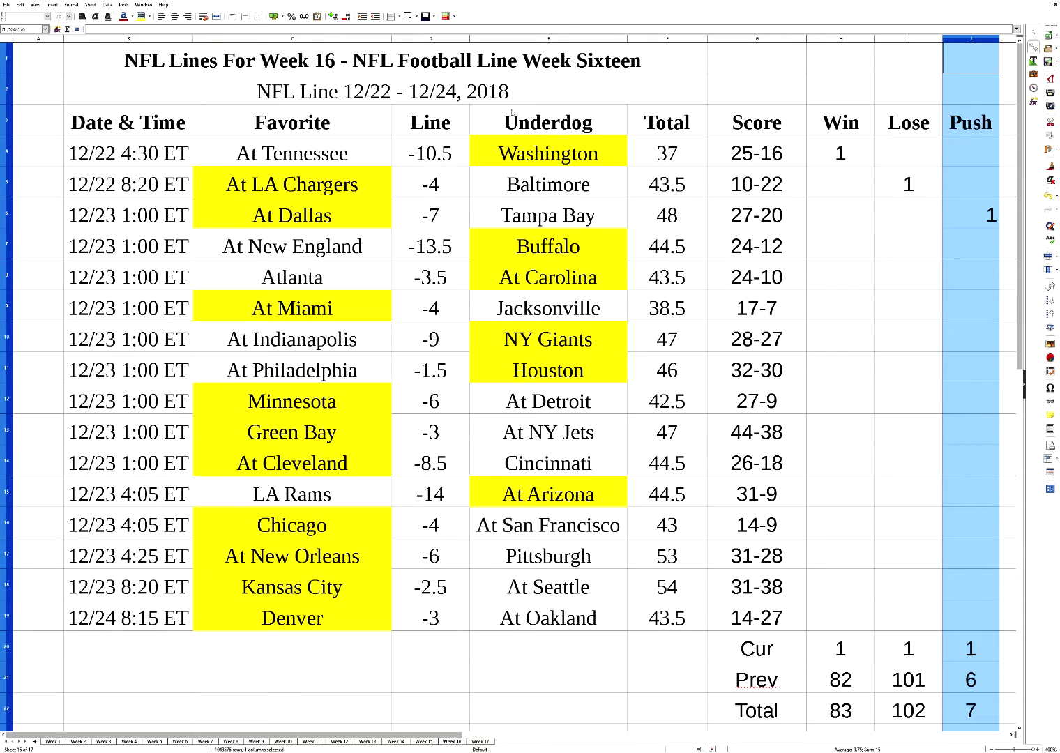
click(174, 16)
Enter 1 under Win for the New England–Buffalo game and 1 under Lose for the Atlanta–Carolina game
click(835, 251)
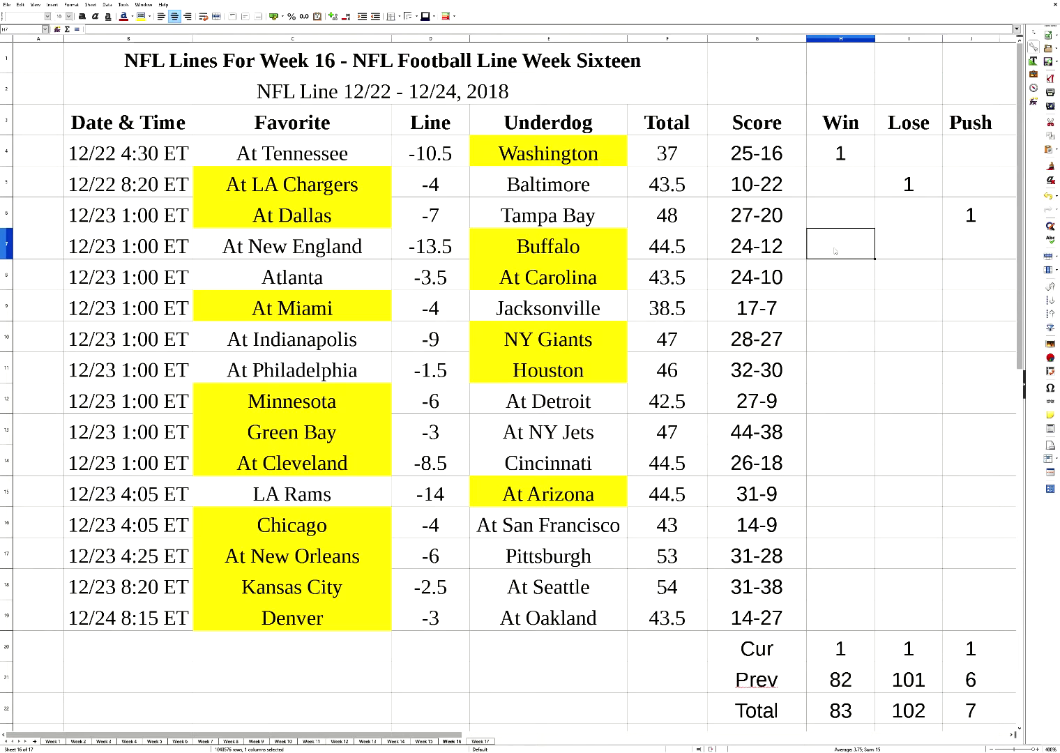
text(1)
key(Return)
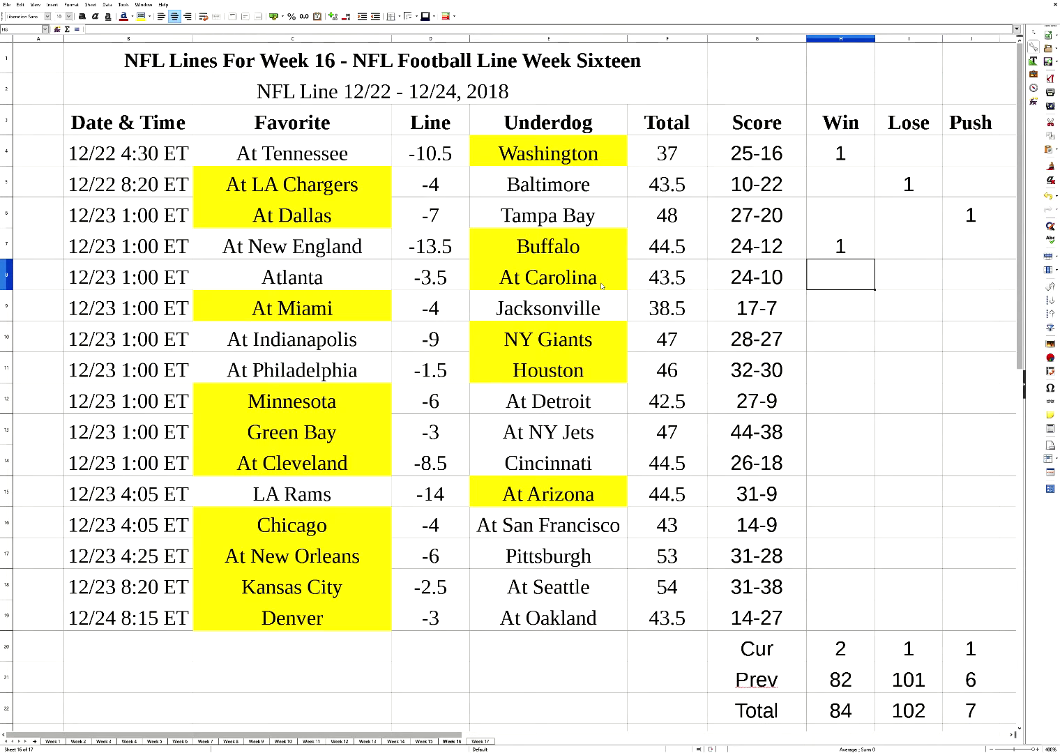
click(902, 279)
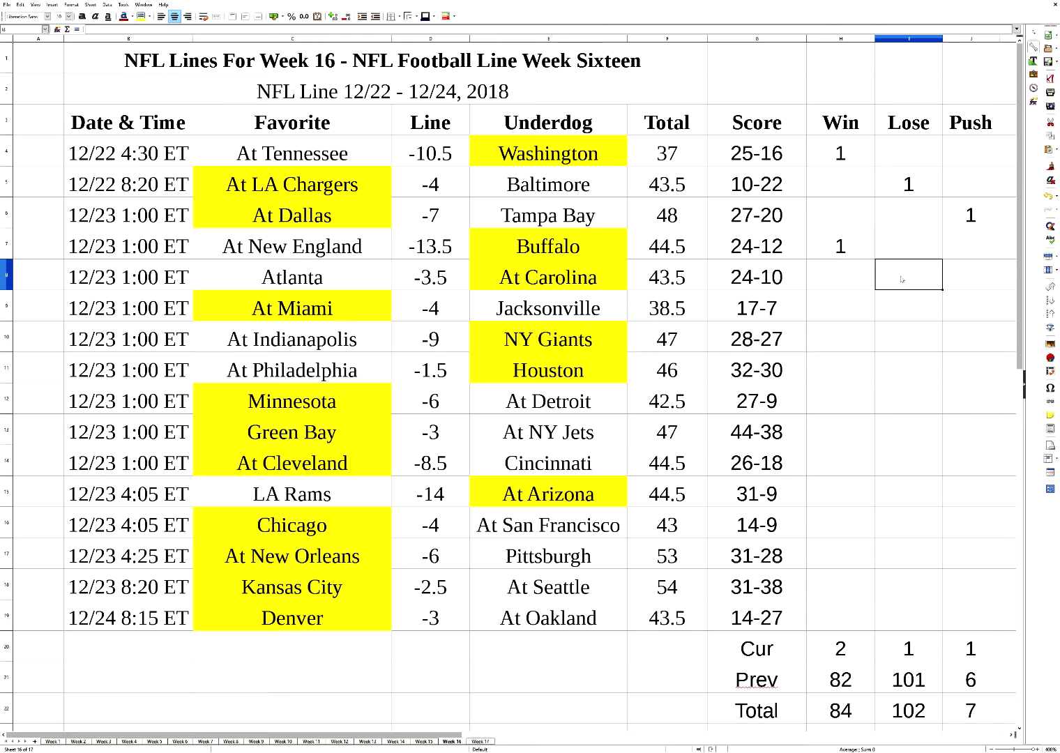
text(1)
key(Return)
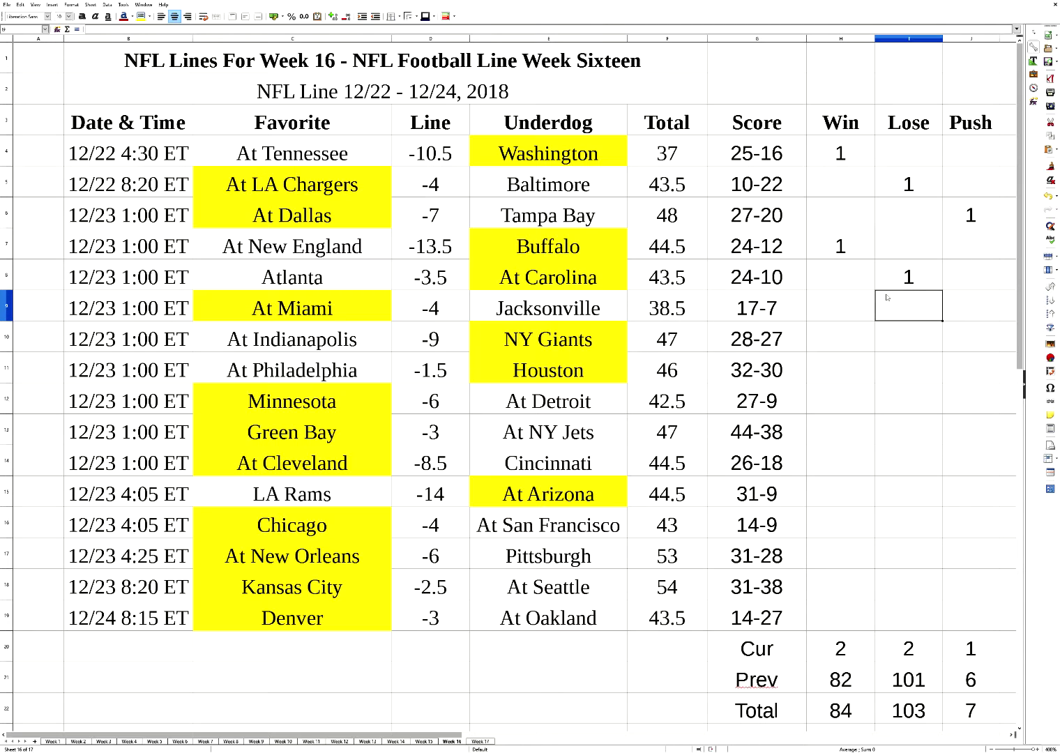
Enter 1 under Lose for the Miami–Jacksonville game and 1 under Win for the Indianapolis–NY Giants game
text(1)
key(Return)
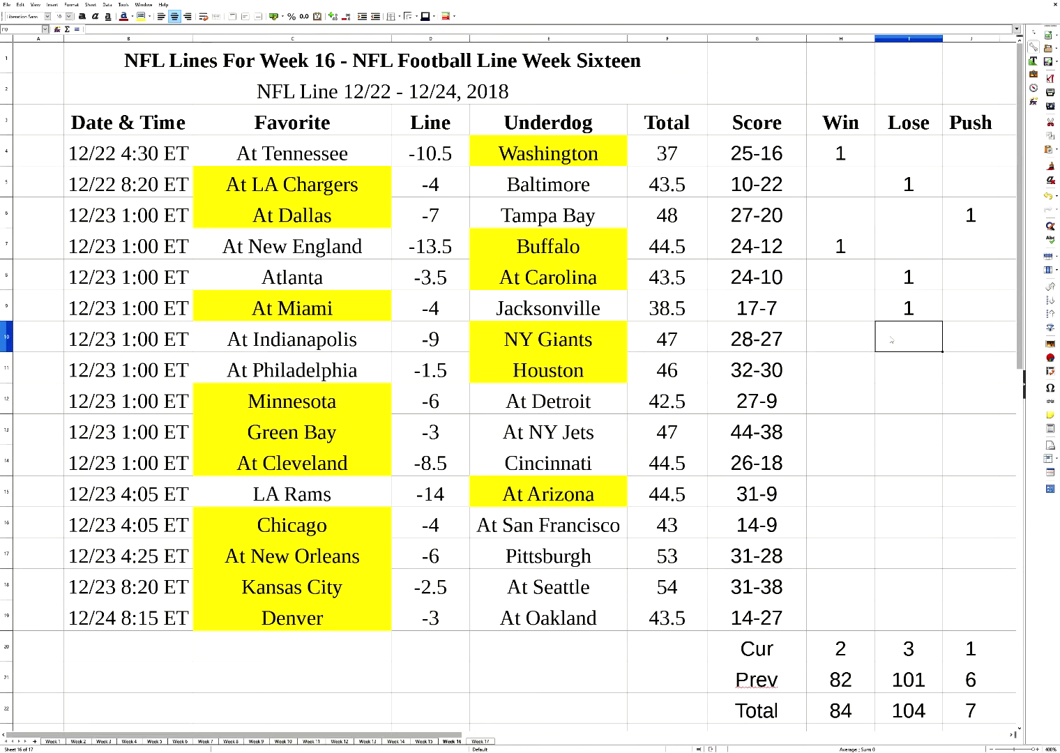
click(861, 342)
text(1)
key(Return)
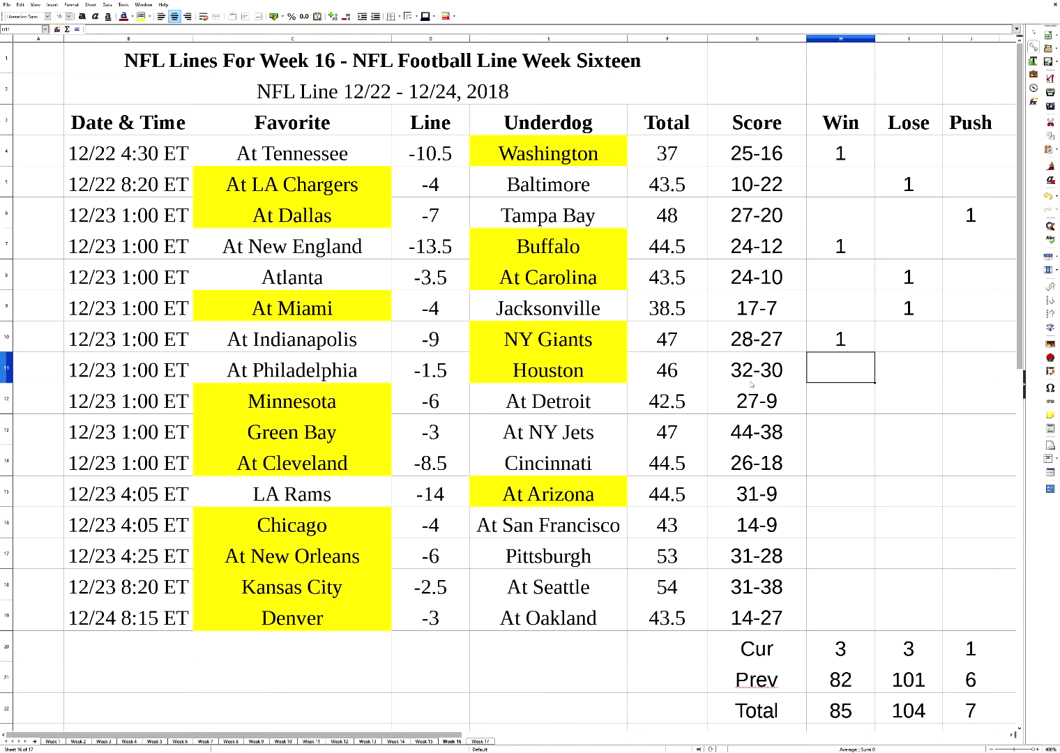
Enter 1 under Lose for the Philadelphia–Houston game and 1 under Win for the Minnesota–Detroit game
click(891, 378)
text(1)
key(Return)
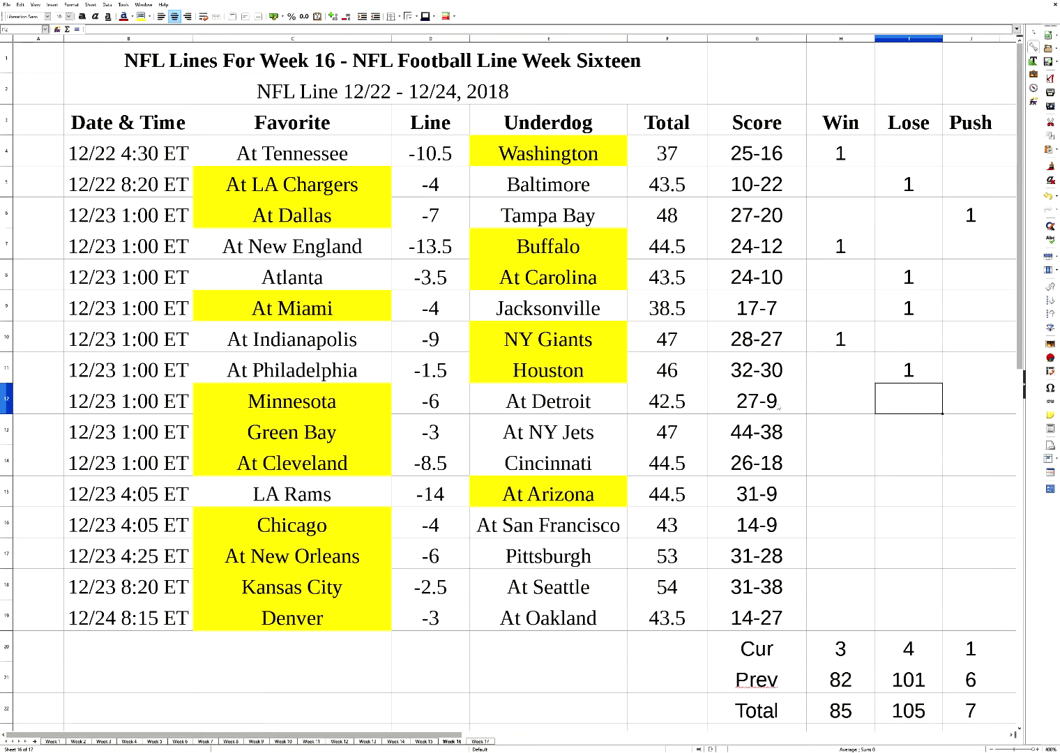
click(828, 396)
text(1)
key(Return)
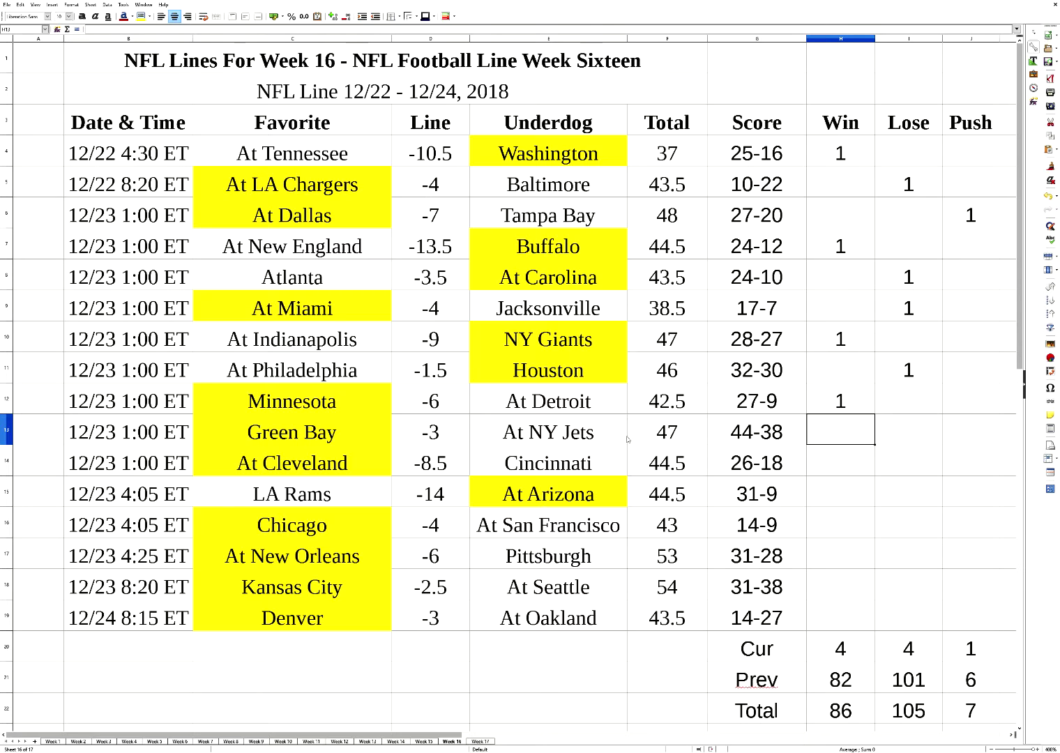
Enter 1 under Win for the Green Bay–NY Jets game and 1 under Lose for the Cleveland–Cincinnati game
text(1)
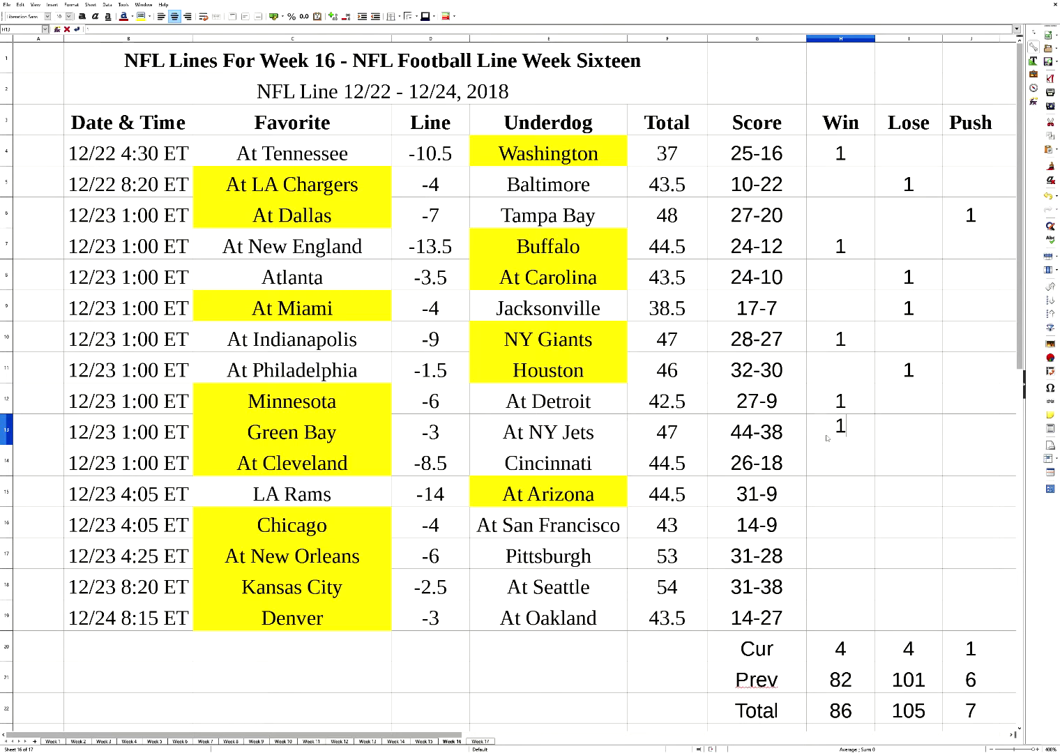
key(Return)
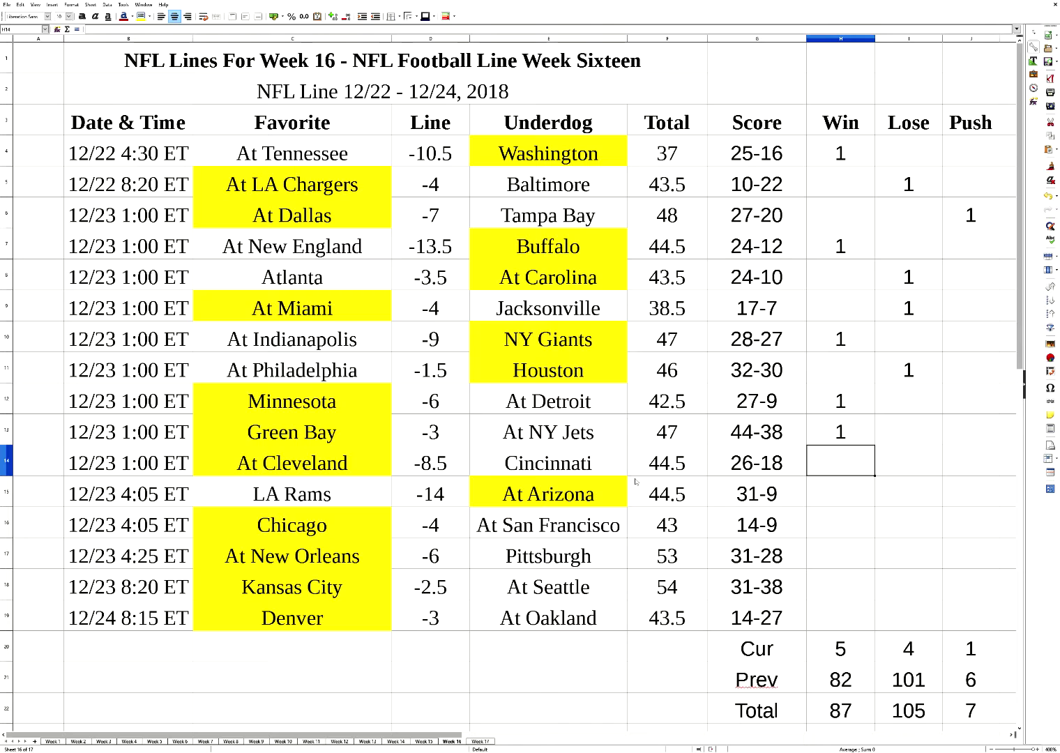
click(878, 469)
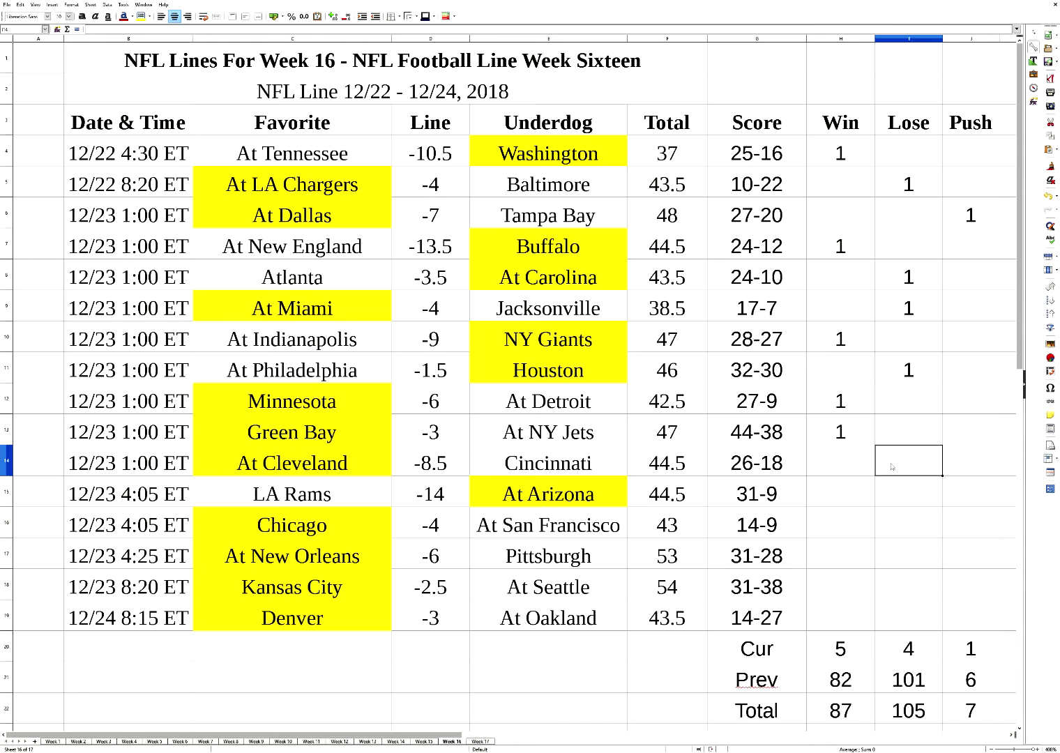
text(1)
key(Return)
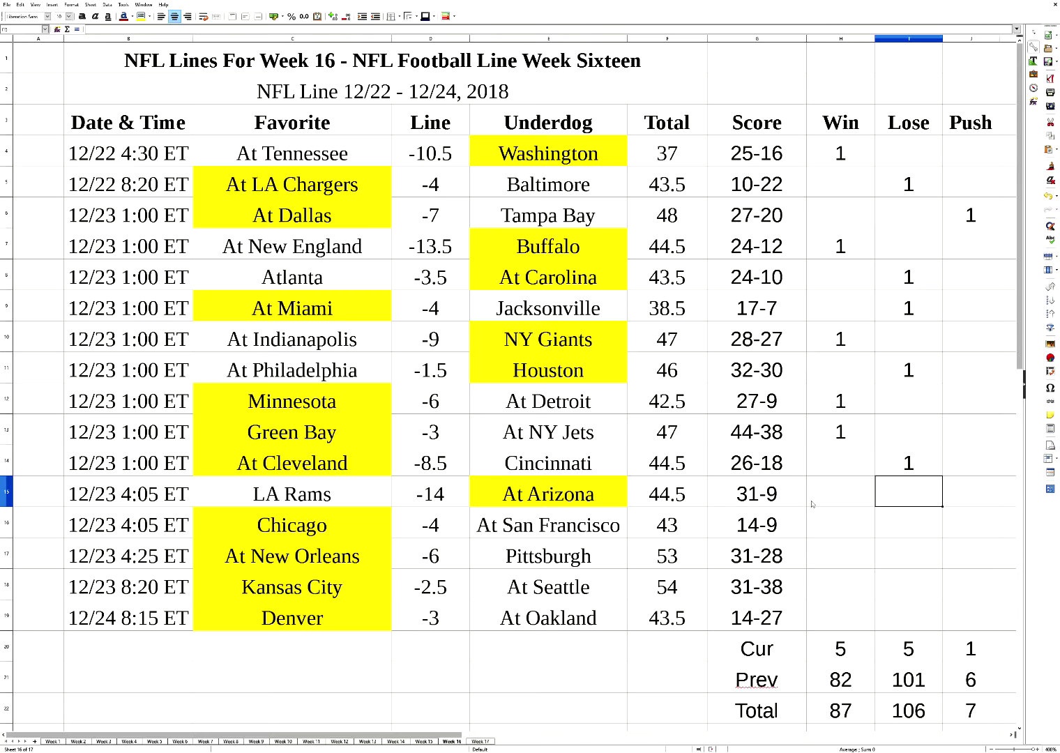
Enter 1 under Lose for the LA Rams–Arizona game and 1 under Win for the Chicago–San Francisco game
text(1)
key(Return)
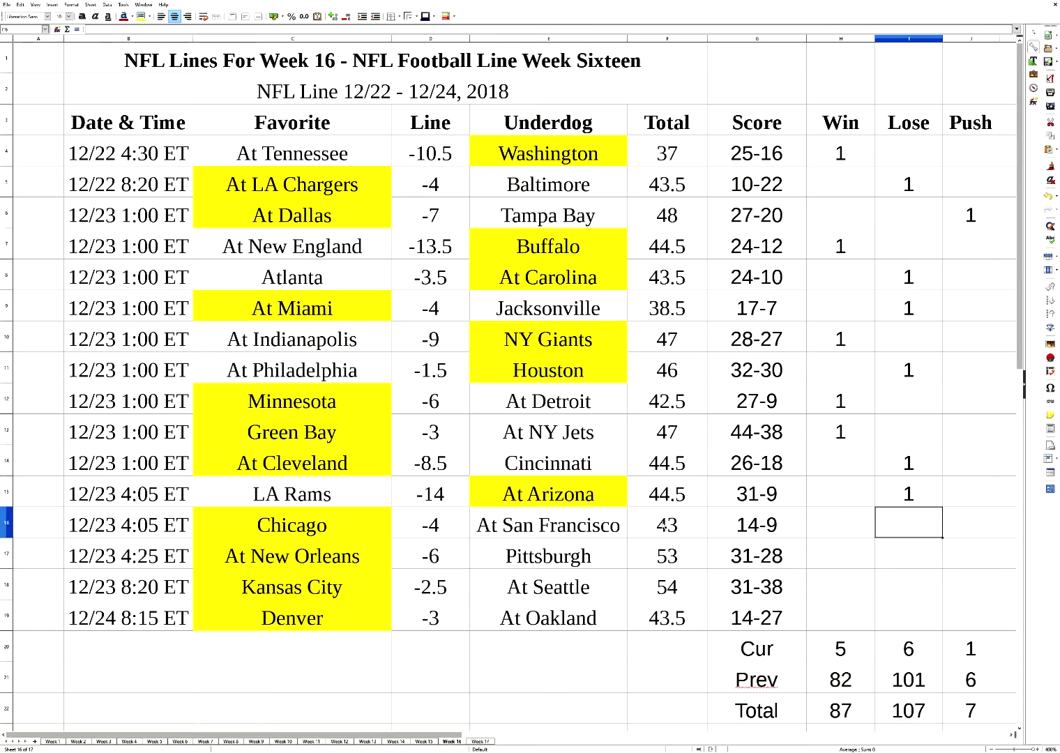
click(852, 536)
text(1)
key(Return)
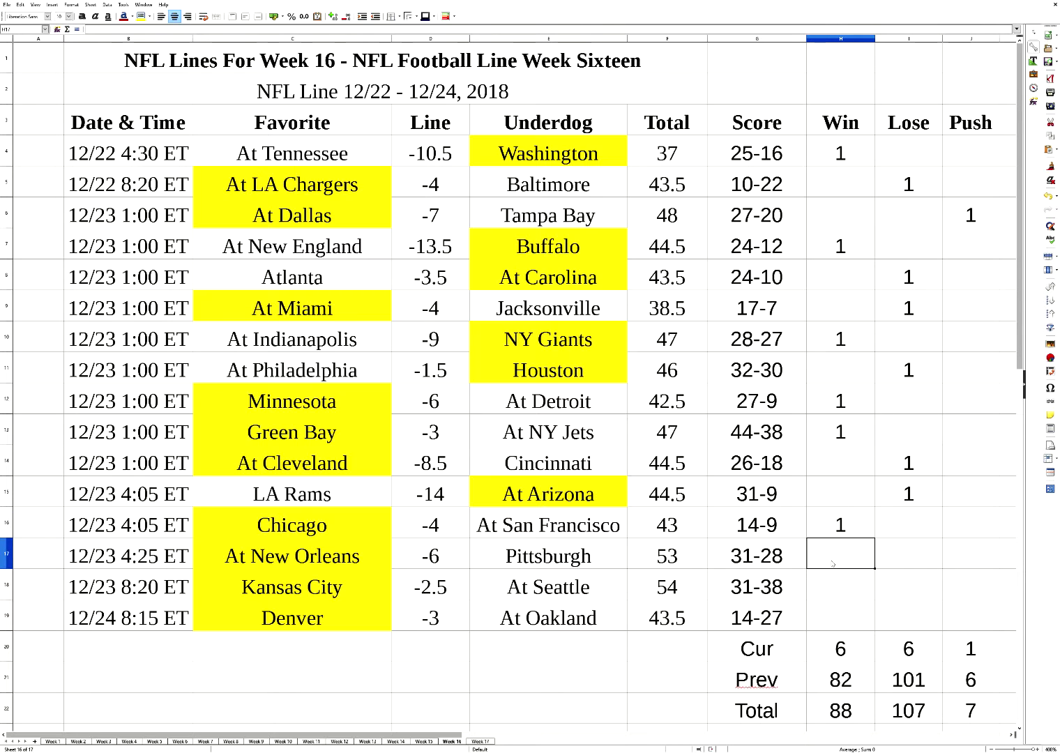
Enter 1 under Lose for each of the New Orleans, Kansas City and Denver games in rows 17 to 19
click(912, 560)
text(1)
key(Return)
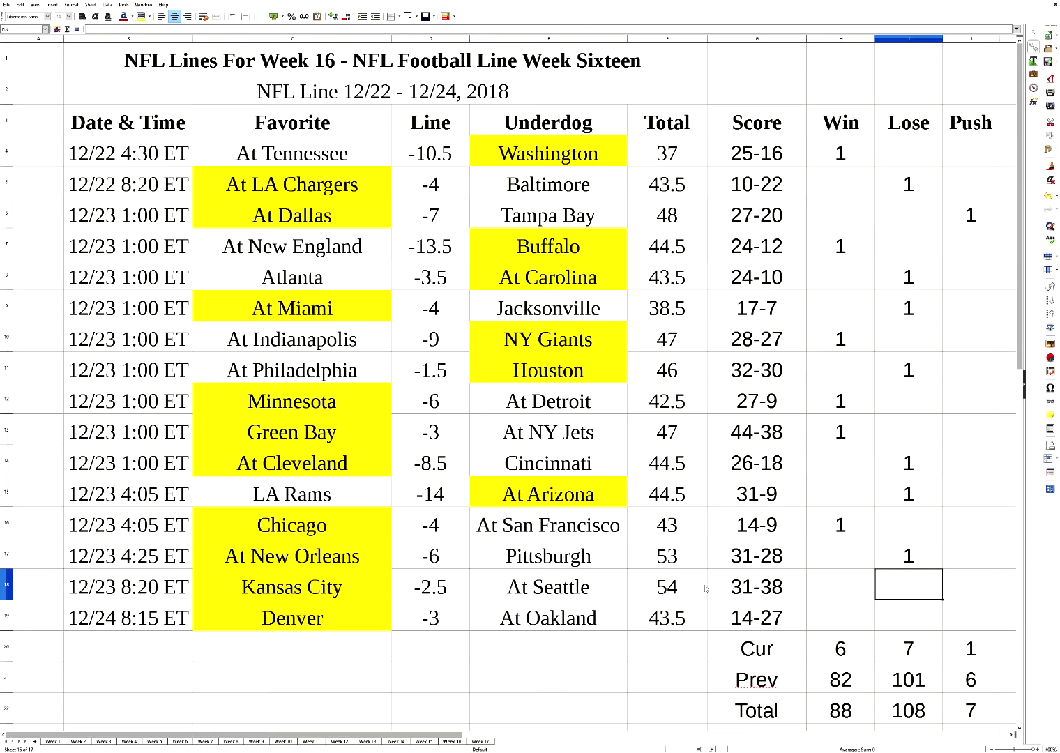
text(1)
key(Return)
text(1)
key(Return)
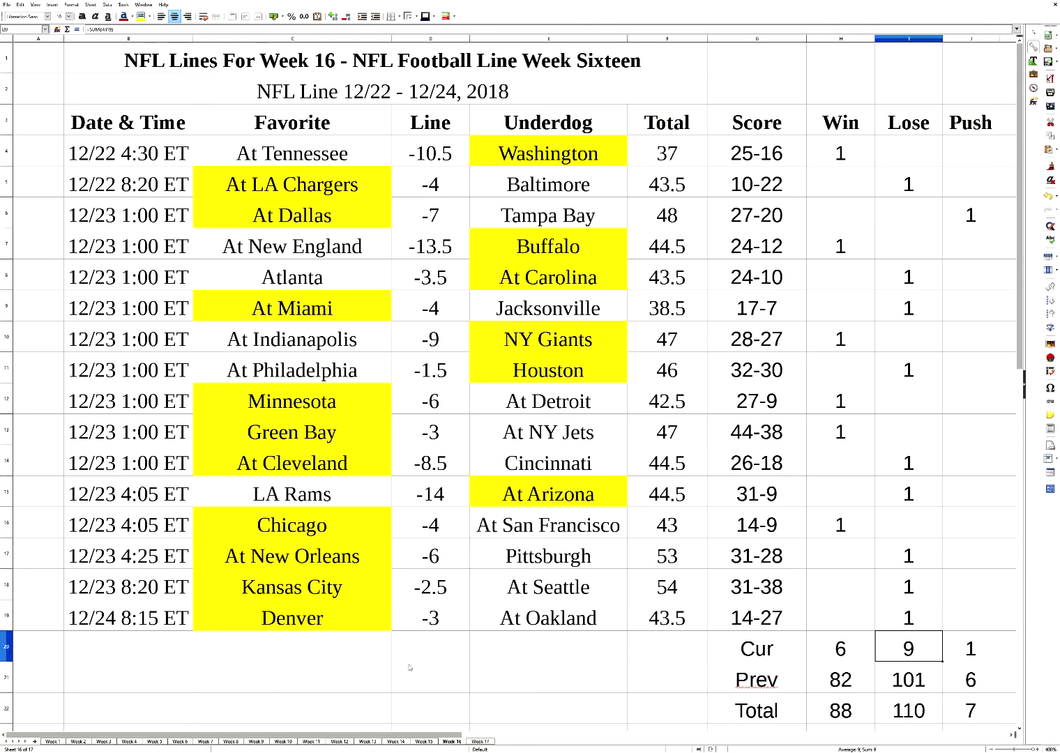
On the Week 17 sheet, highlight the favorites At NY Giants, At Kansas City and At New Orleans in yellow
click(480, 741)
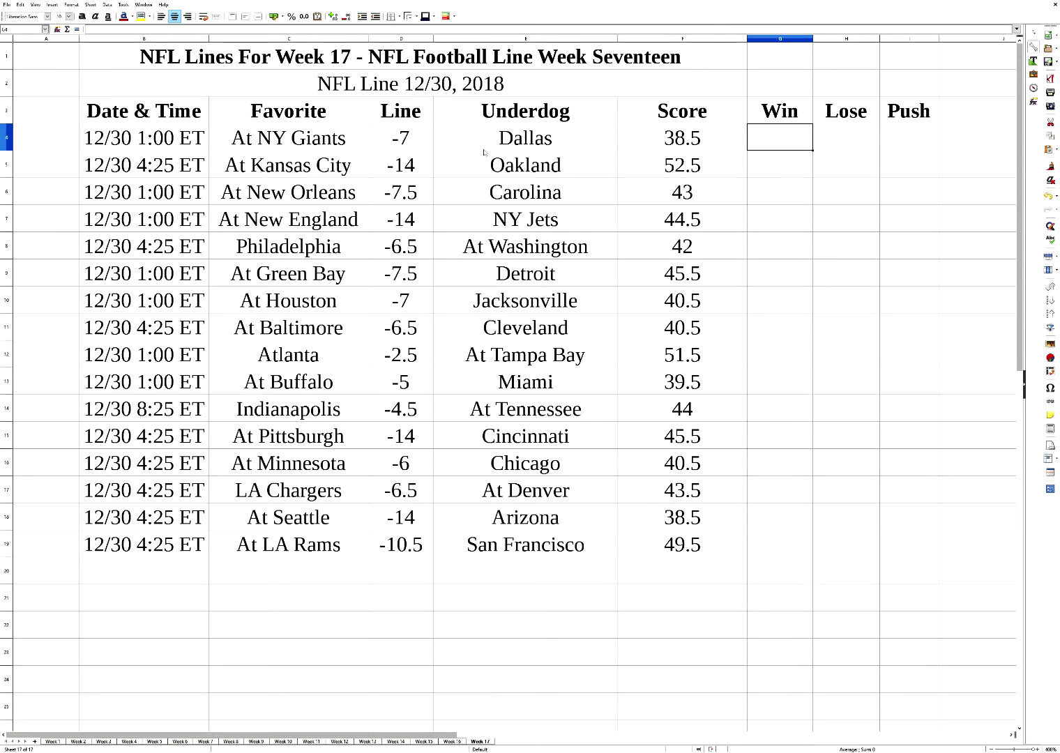
click(325, 153)
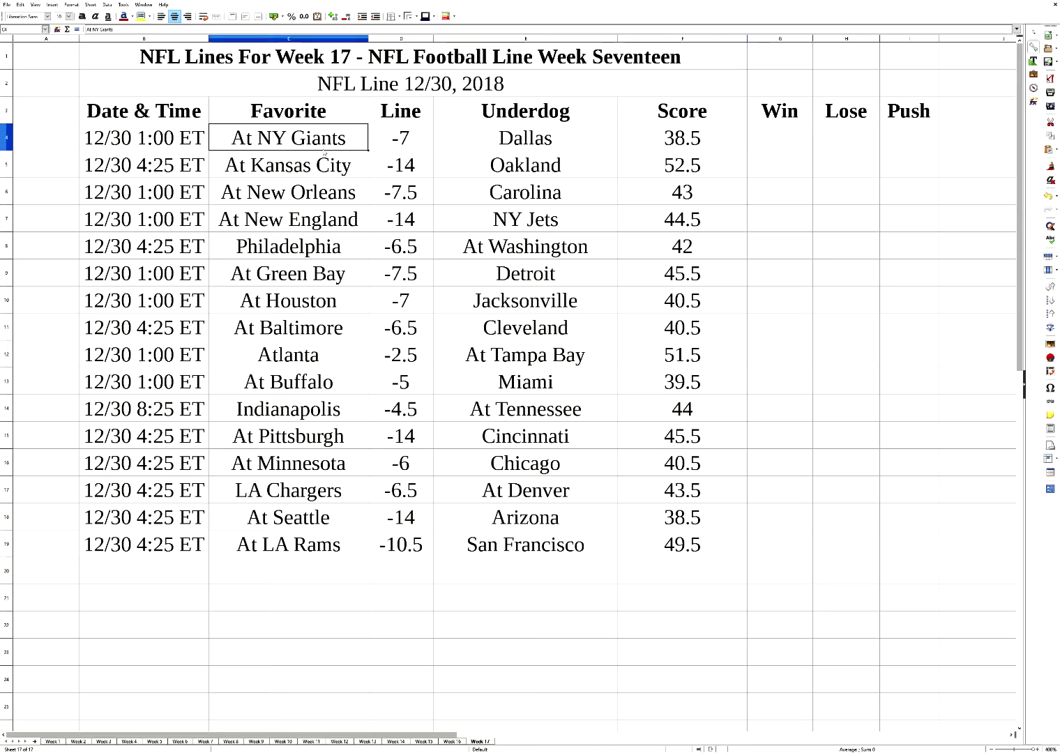
click(142, 16)
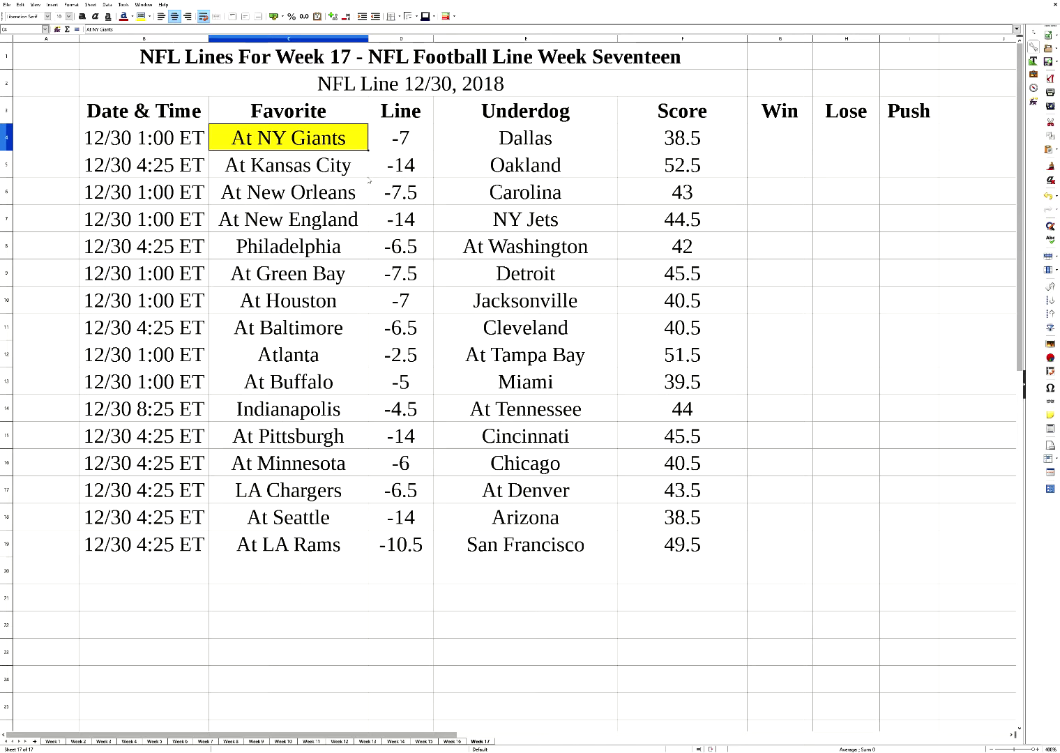
click(341, 175)
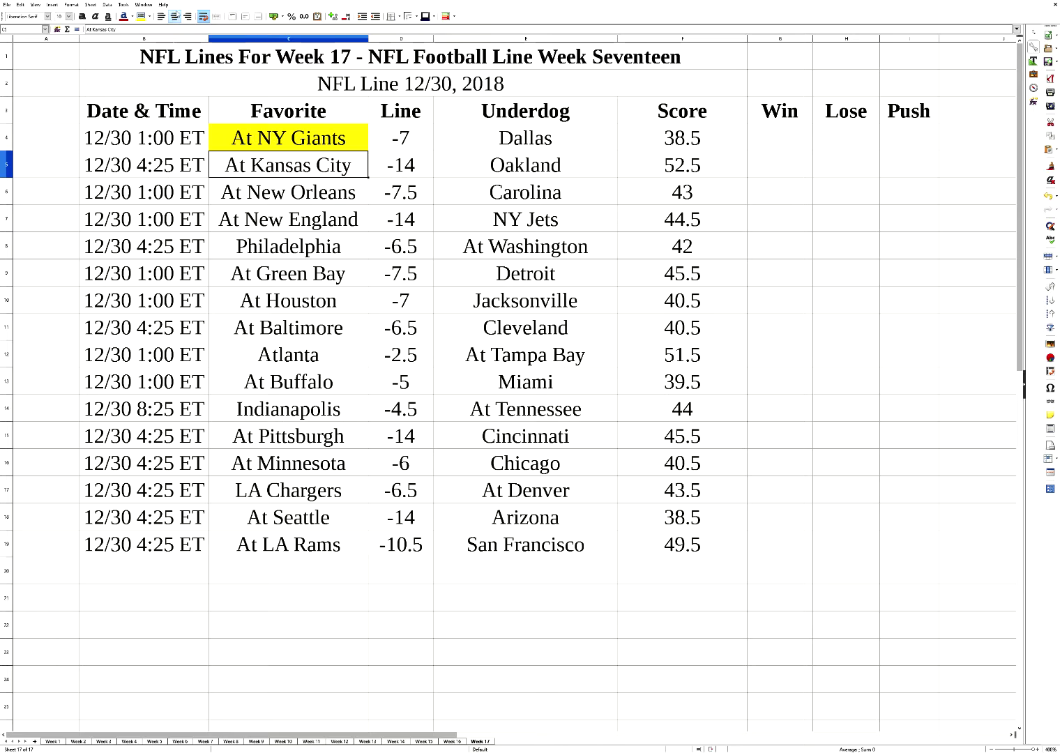
click(140, 16)
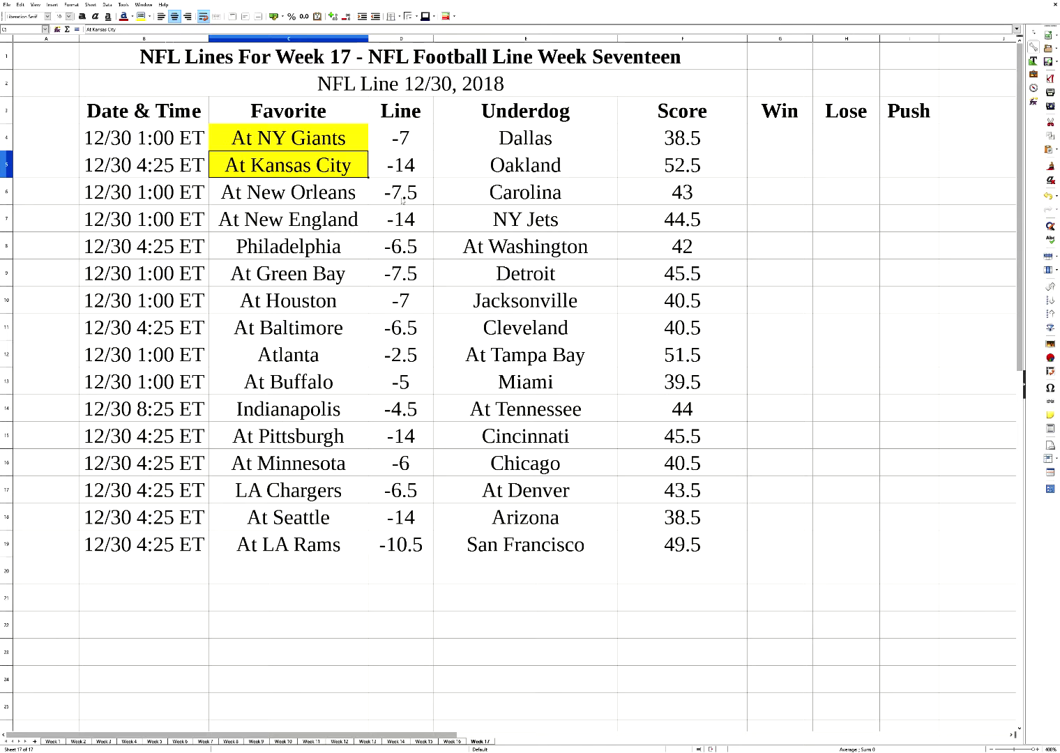
click(289, 204)
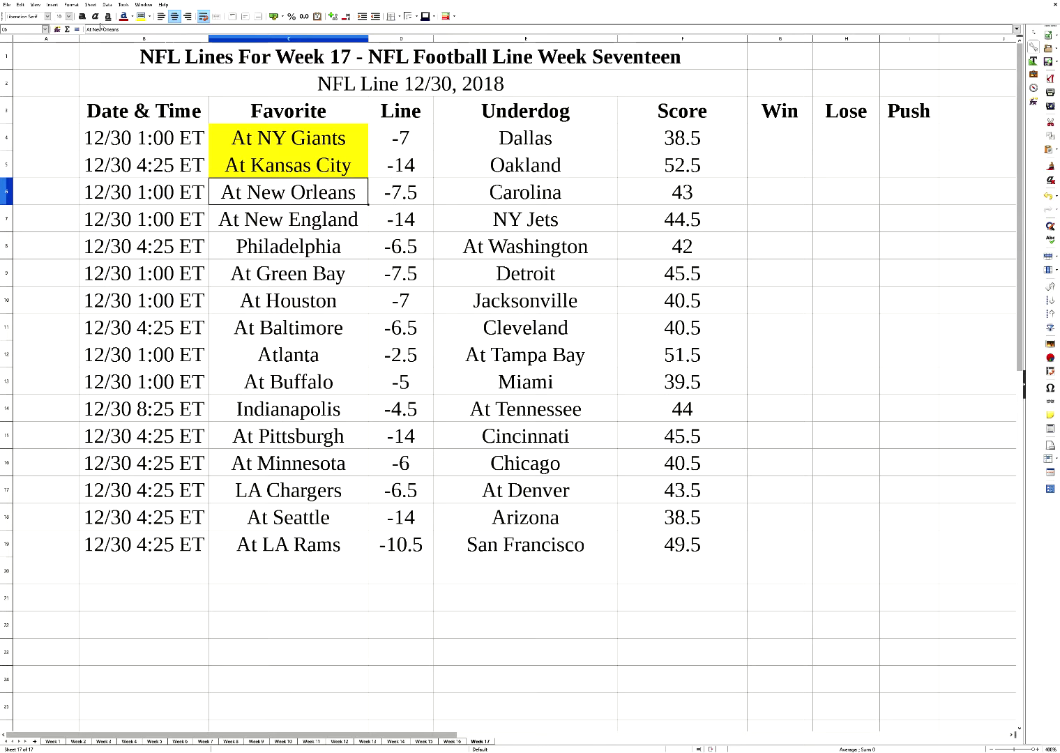
click(141, 16)
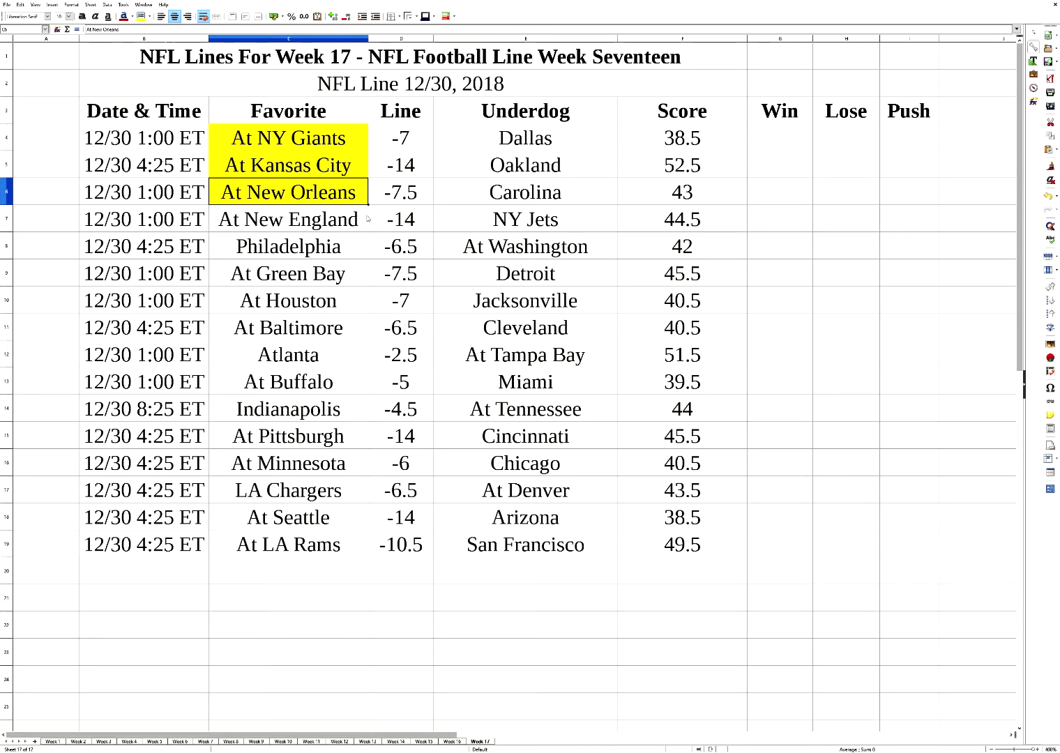
Highlight the underdog NY Jets and the favorite Philadelphia in yellow as the picks for rows 7 and 8
click(478, 232)
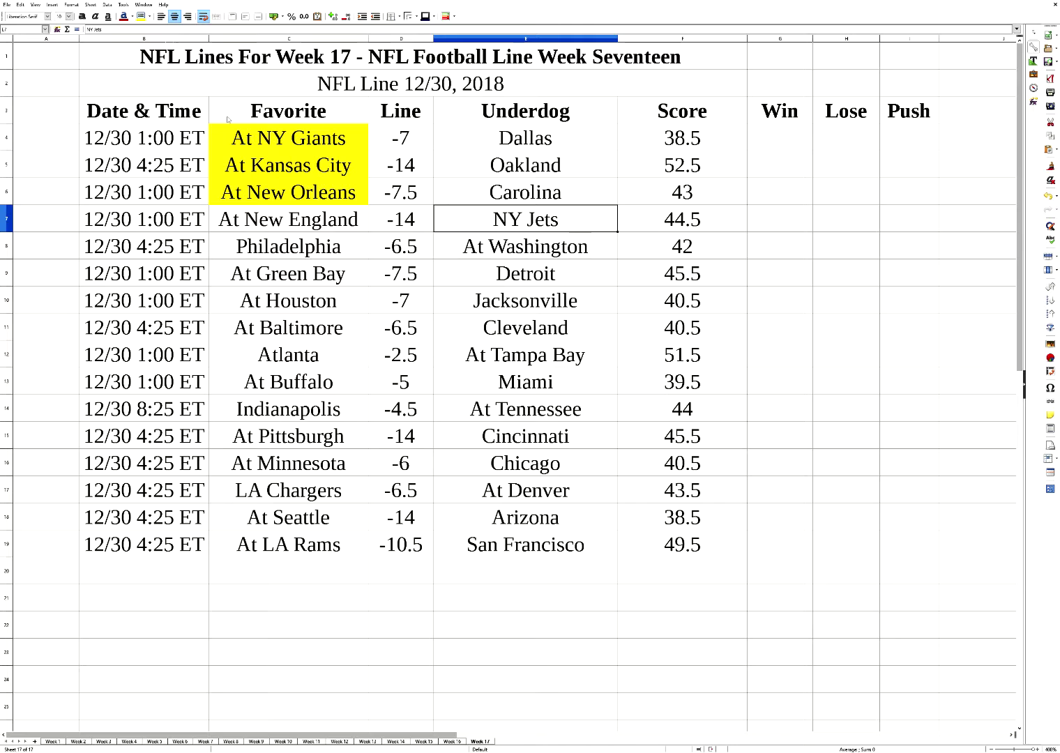
click(141, 16)
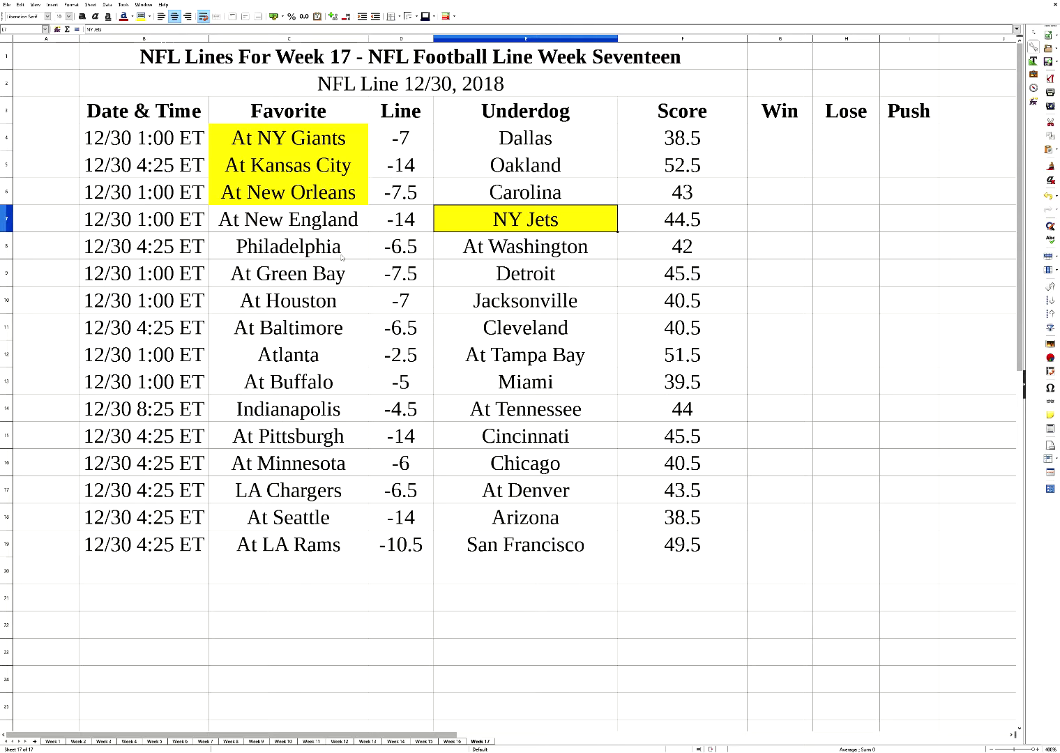
click(348, 255)
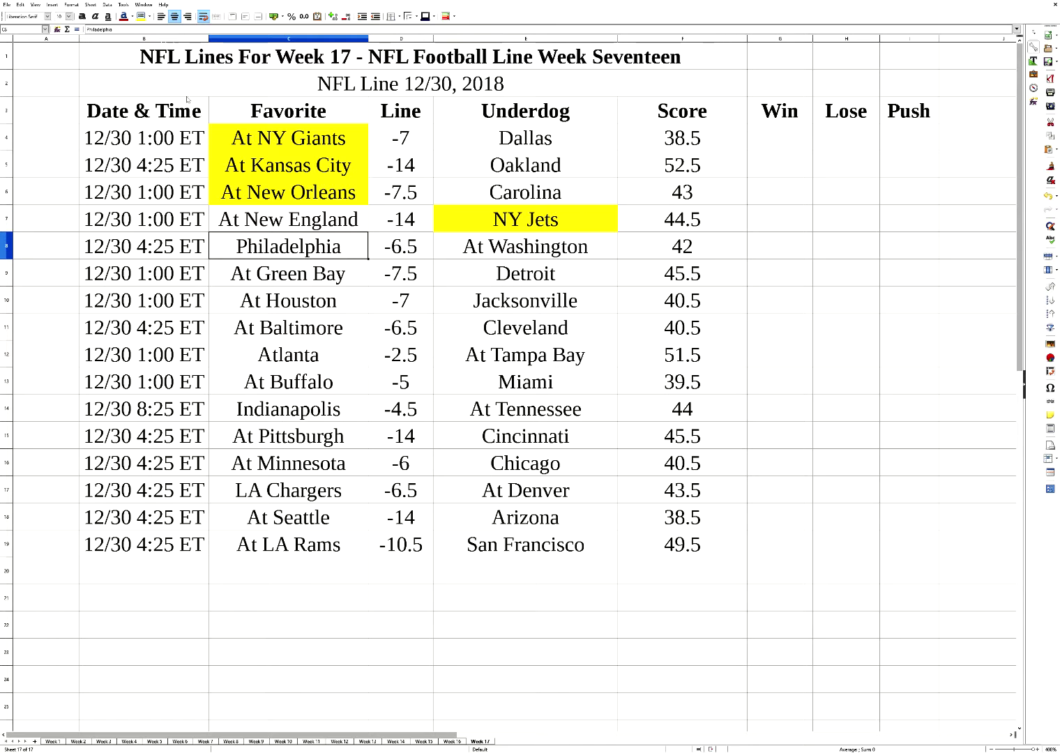
click(140, 15)
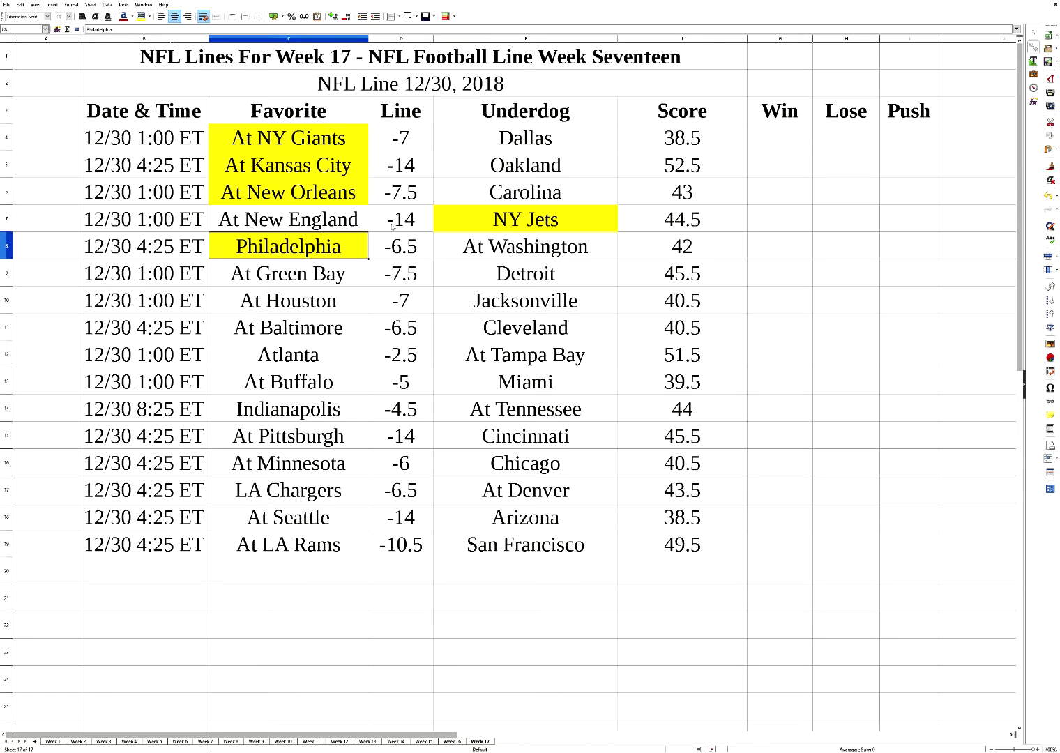
Highlight the favorites At Green Bay and At Houston in yellow
click(339, 270)
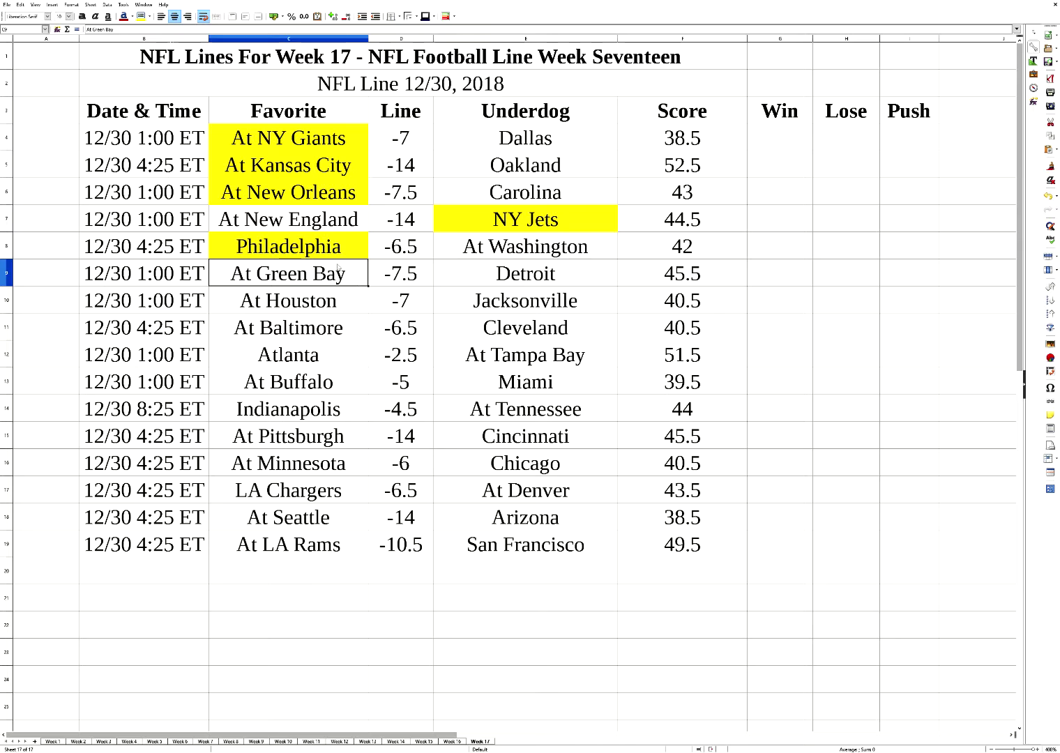
click(140, 15)
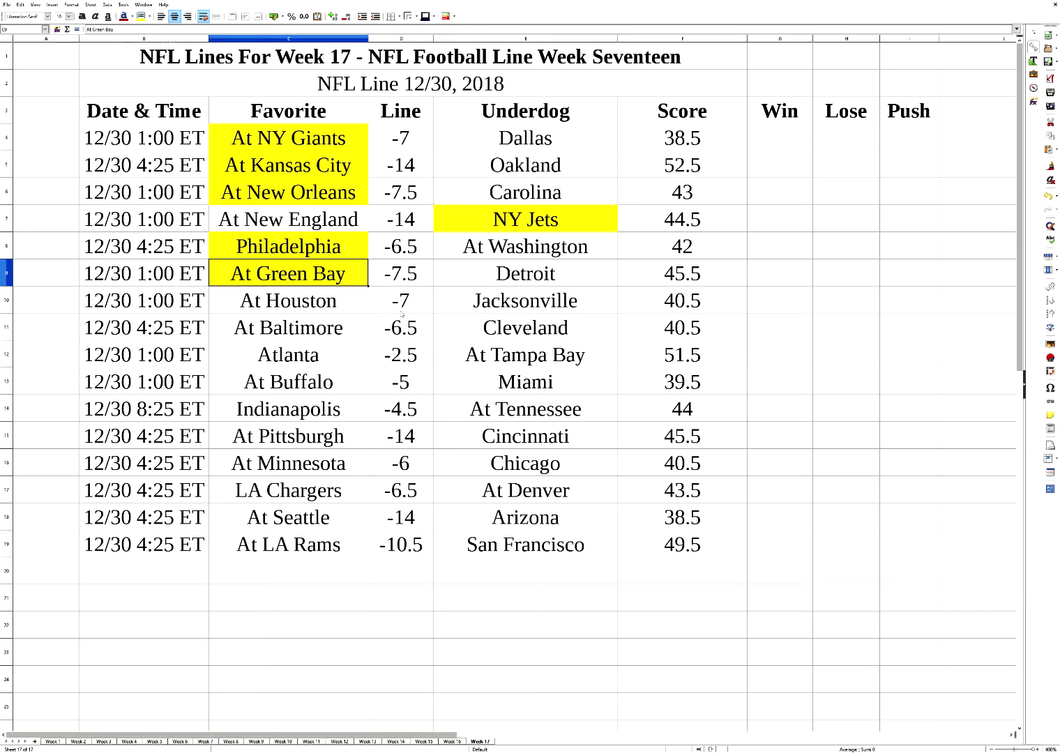
click(339, 305)
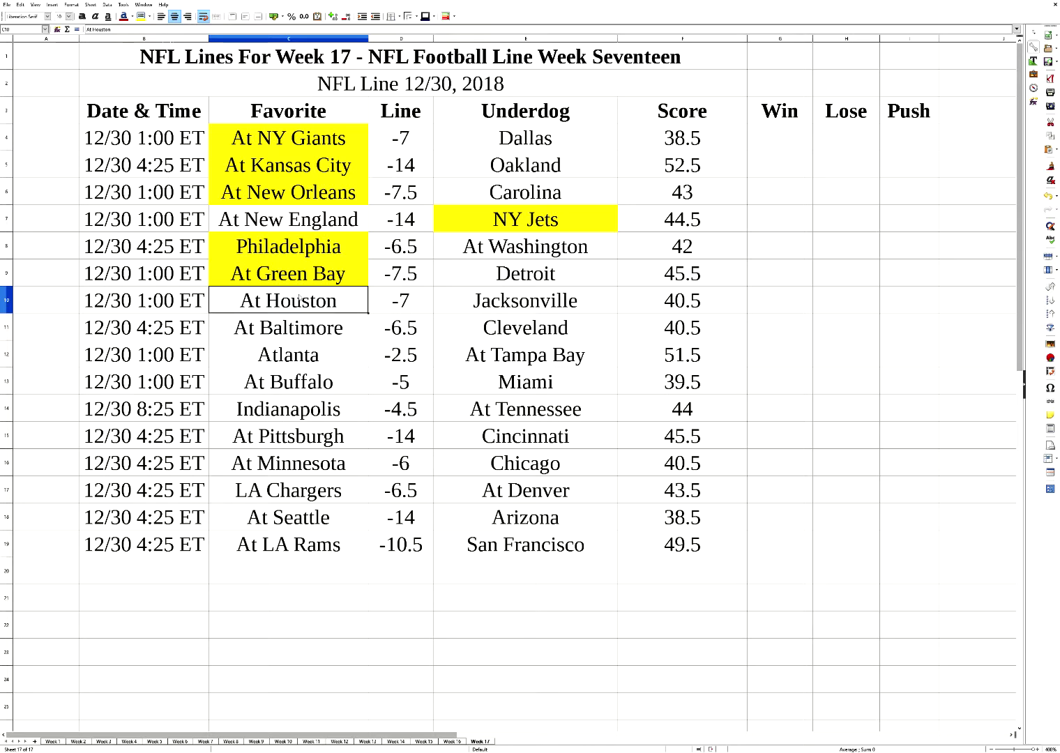
click(142, 17)
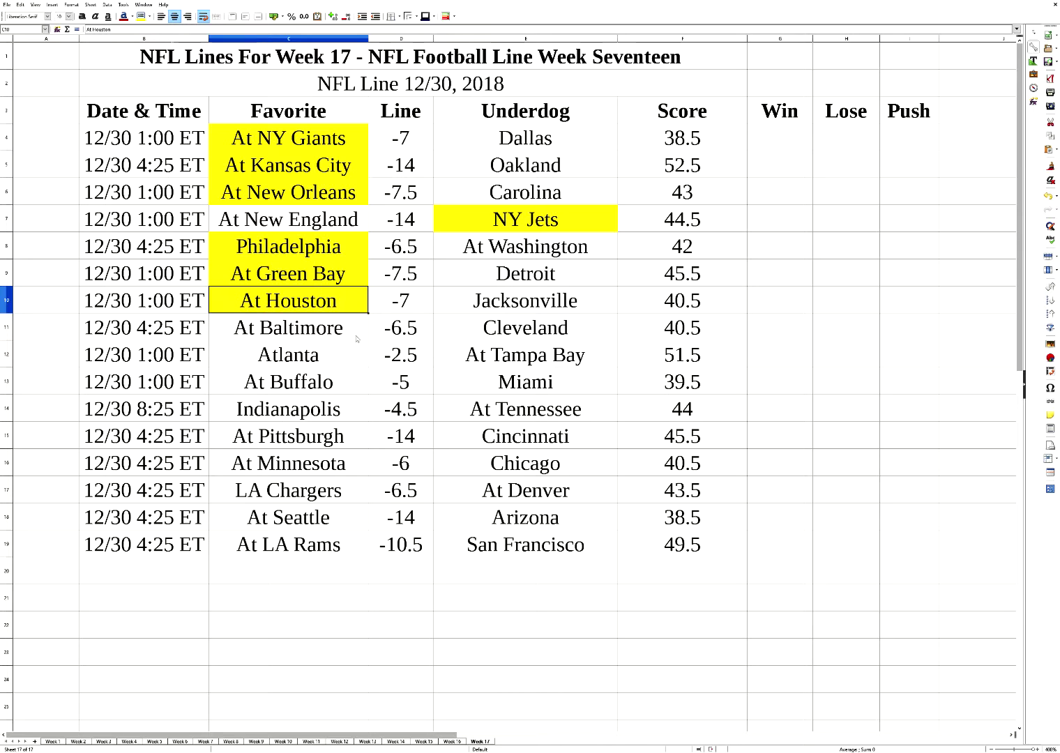
Highlight the underdogs Cleveland and At Tampa Bay in yellow, checking the Week 16 sheet before making the second pick
click(472, 326)
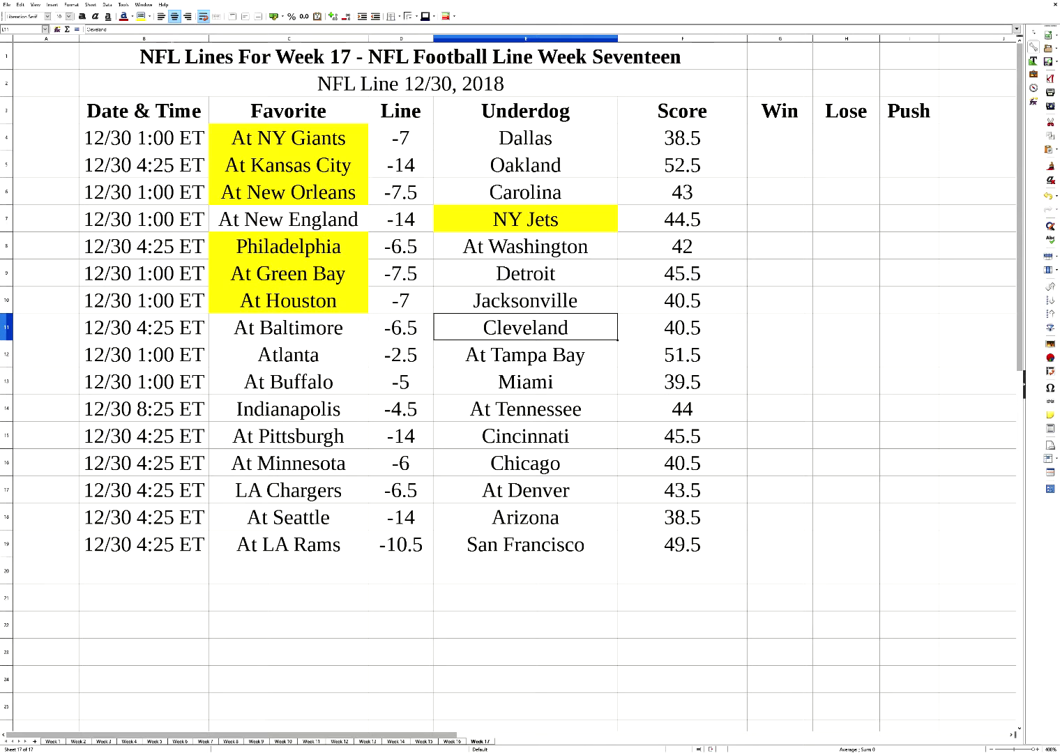
click(140, 15)
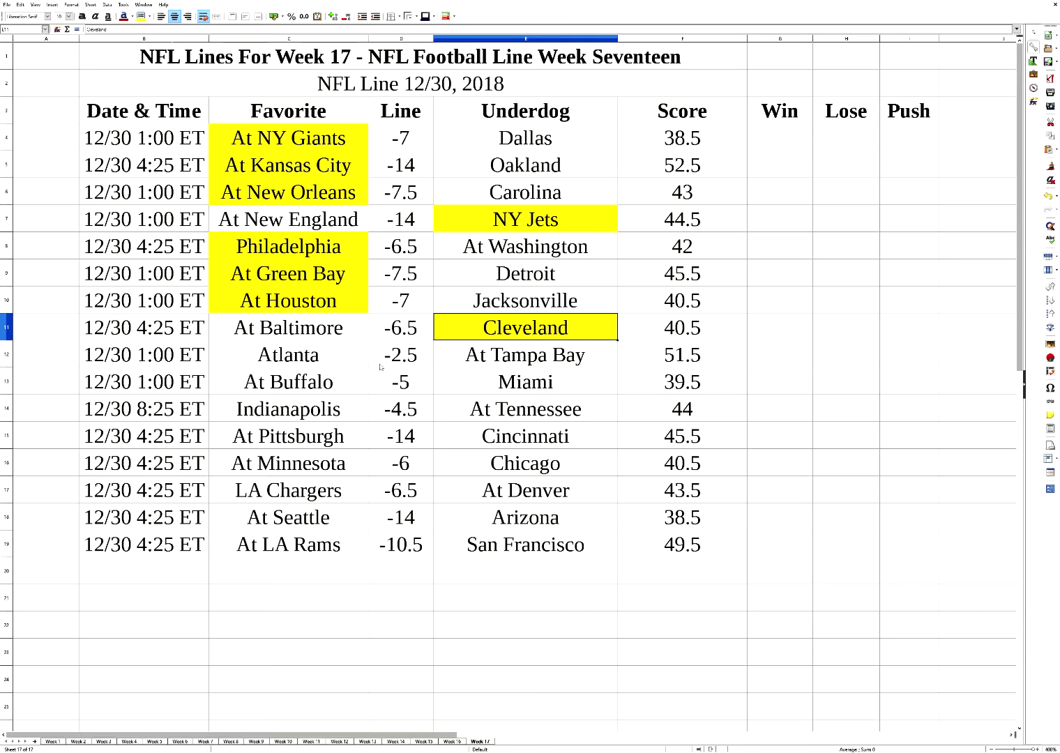
click(349, 367)
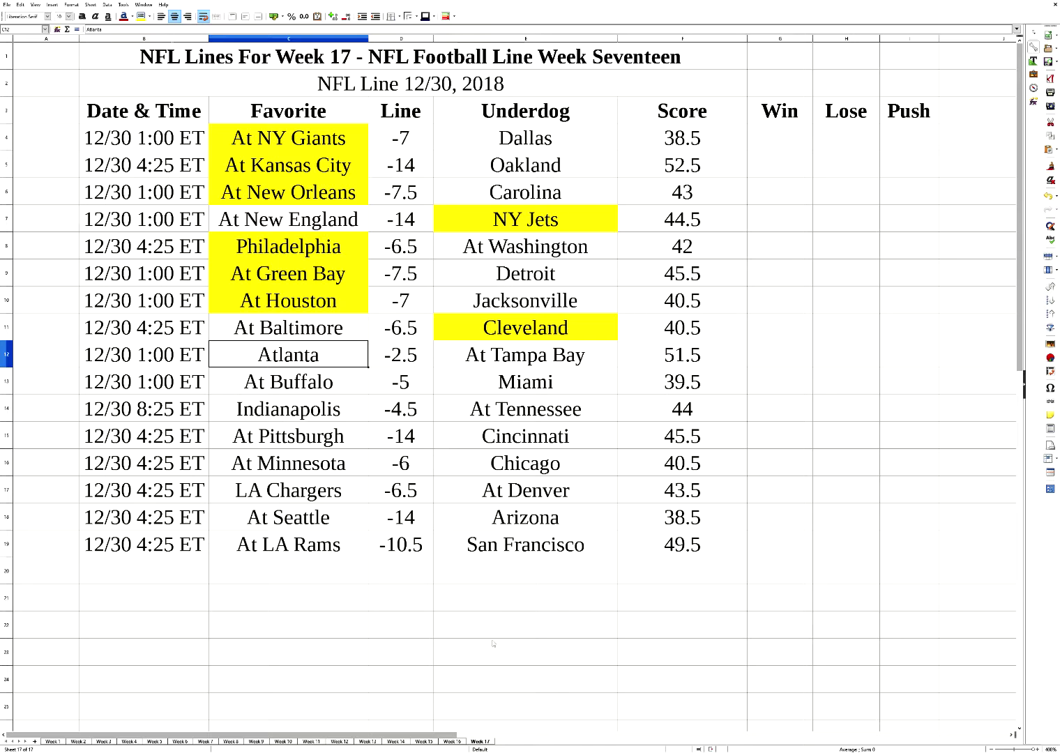
click(451, 741)
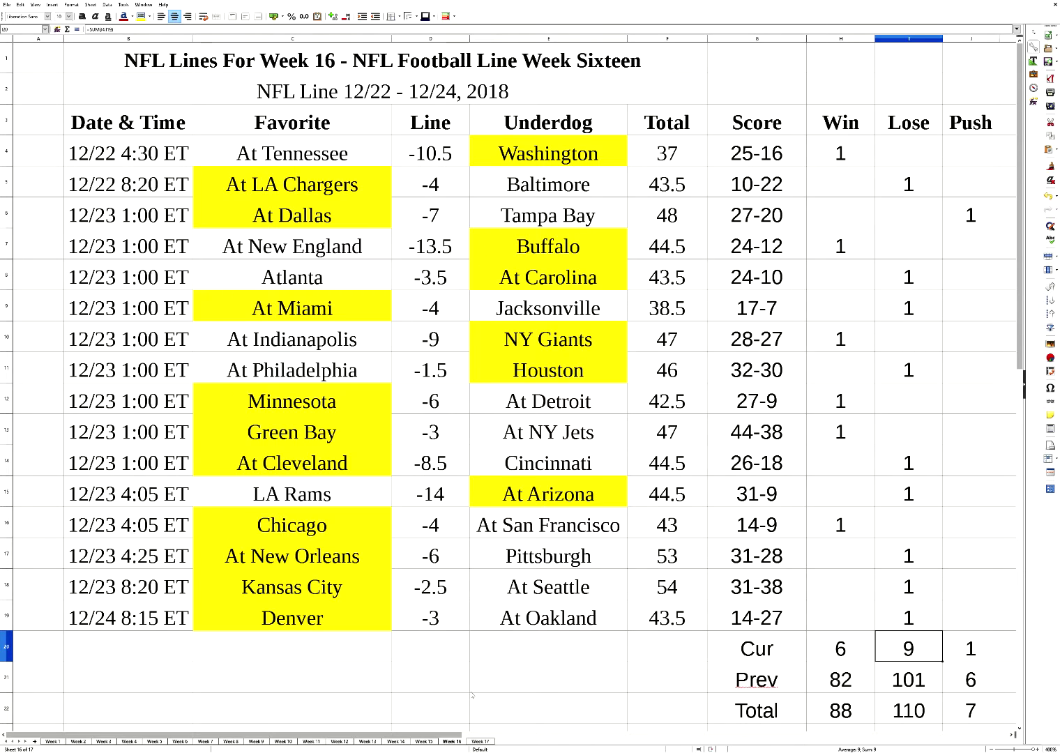
click(480, 742)
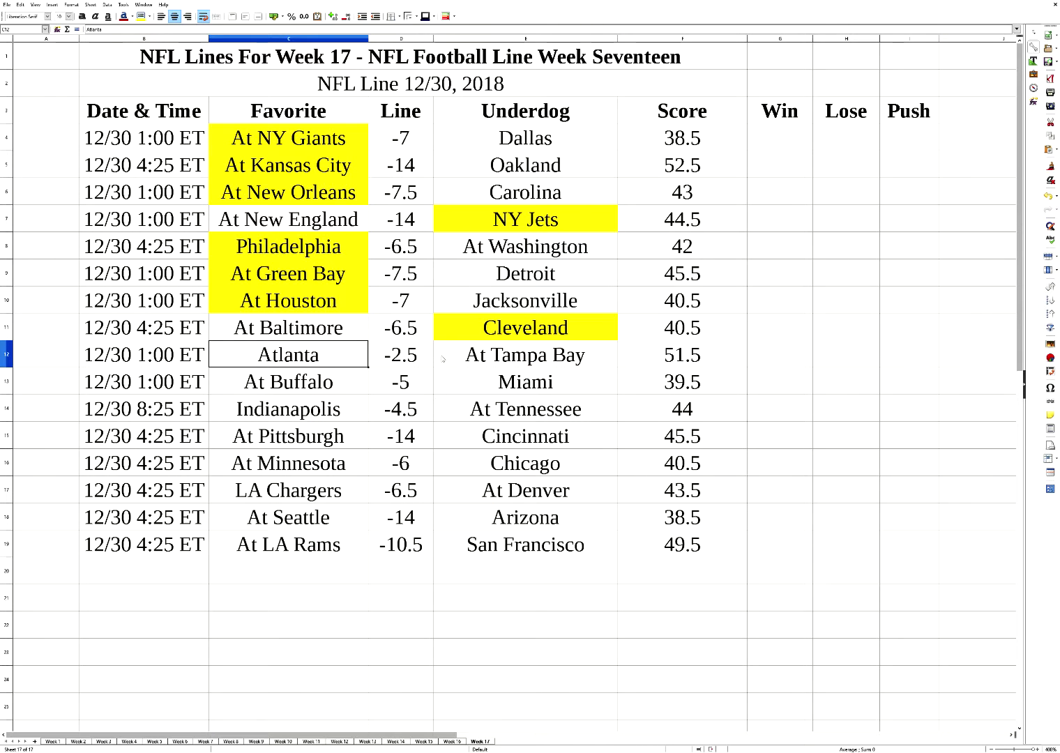
click(445, 357)
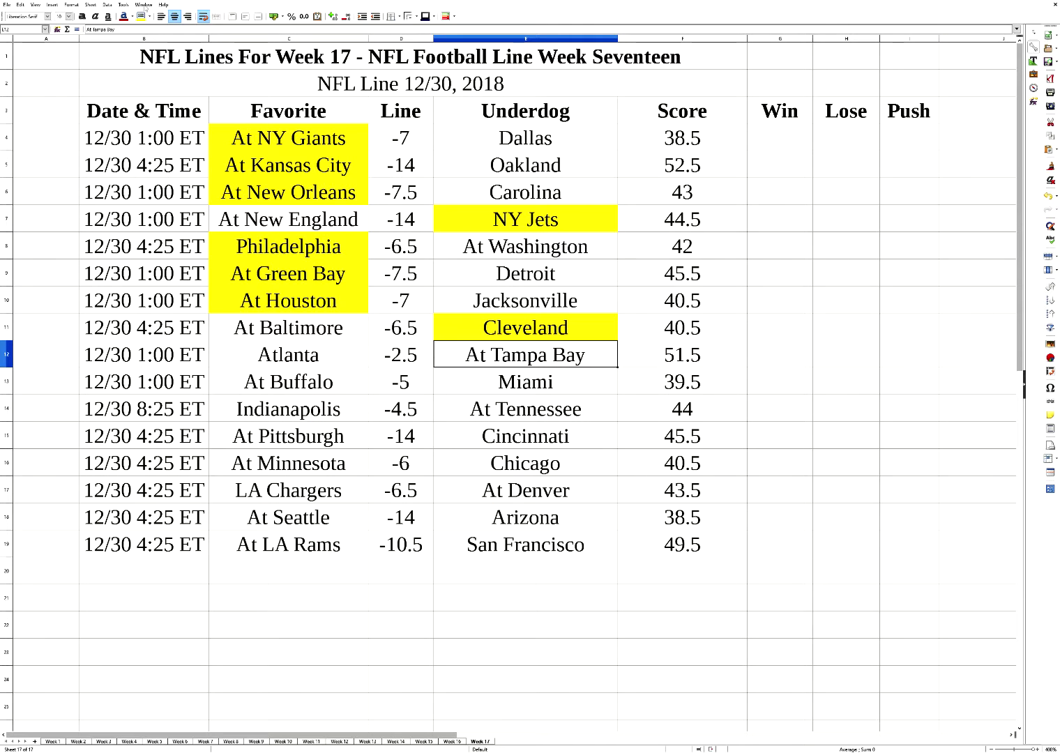
click(139, 16)
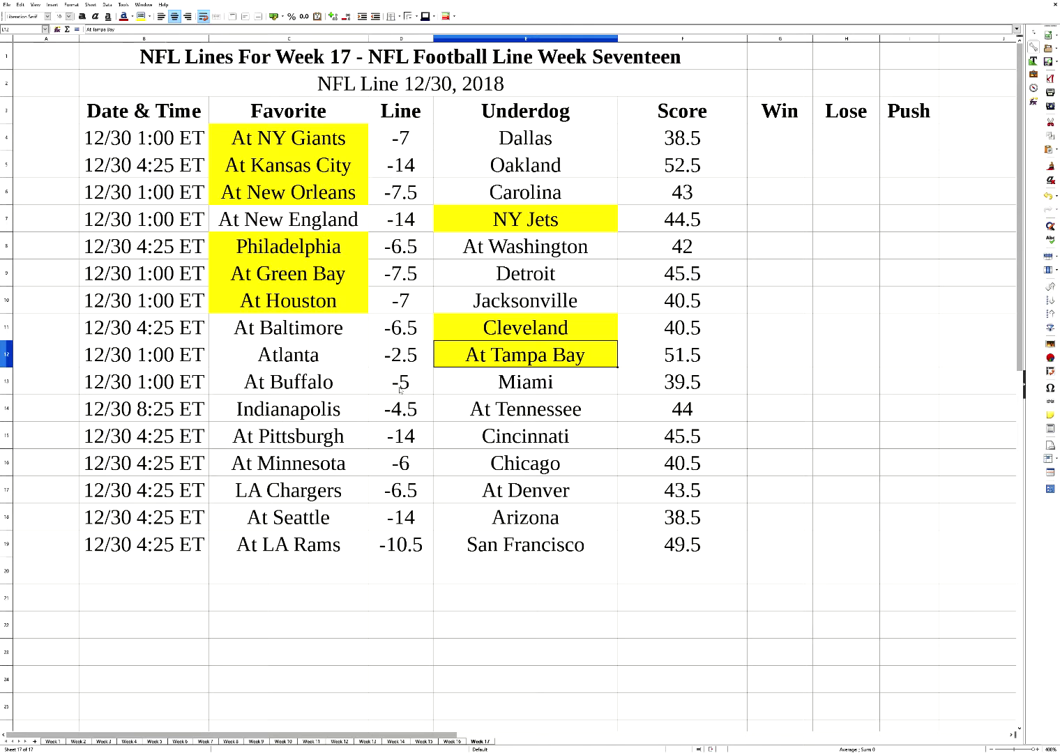
Highlight the underdogs Miami and At Tennessee in yellow as the picks for rows 13 and 14
click(459, 391)
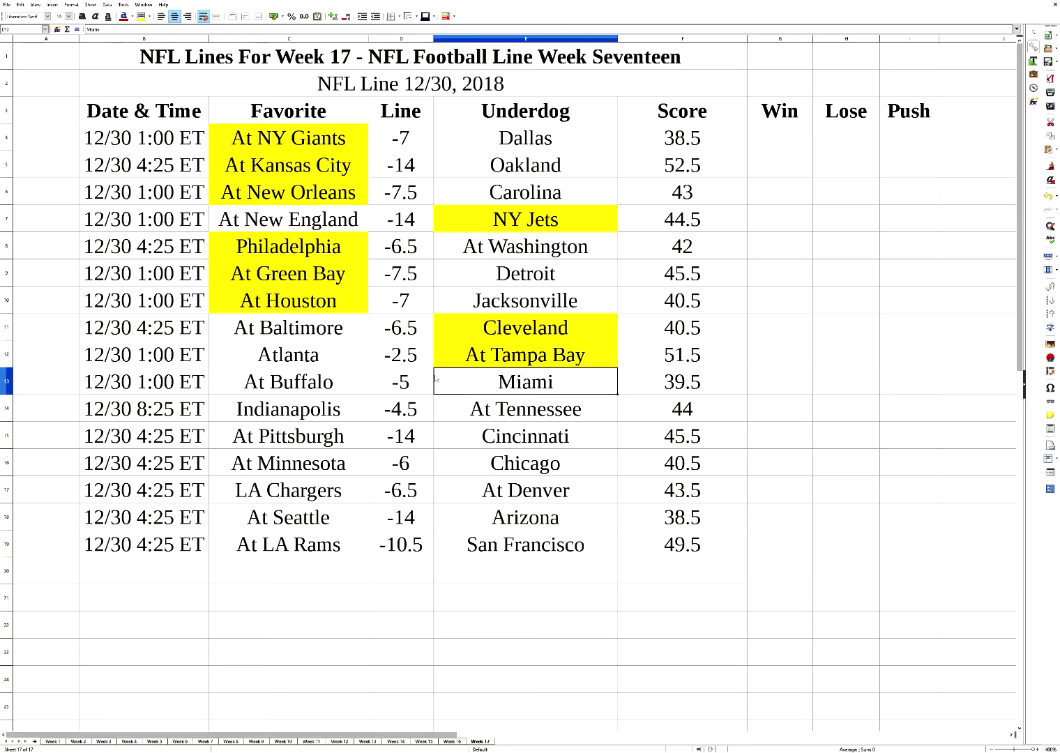
click(139, 15)
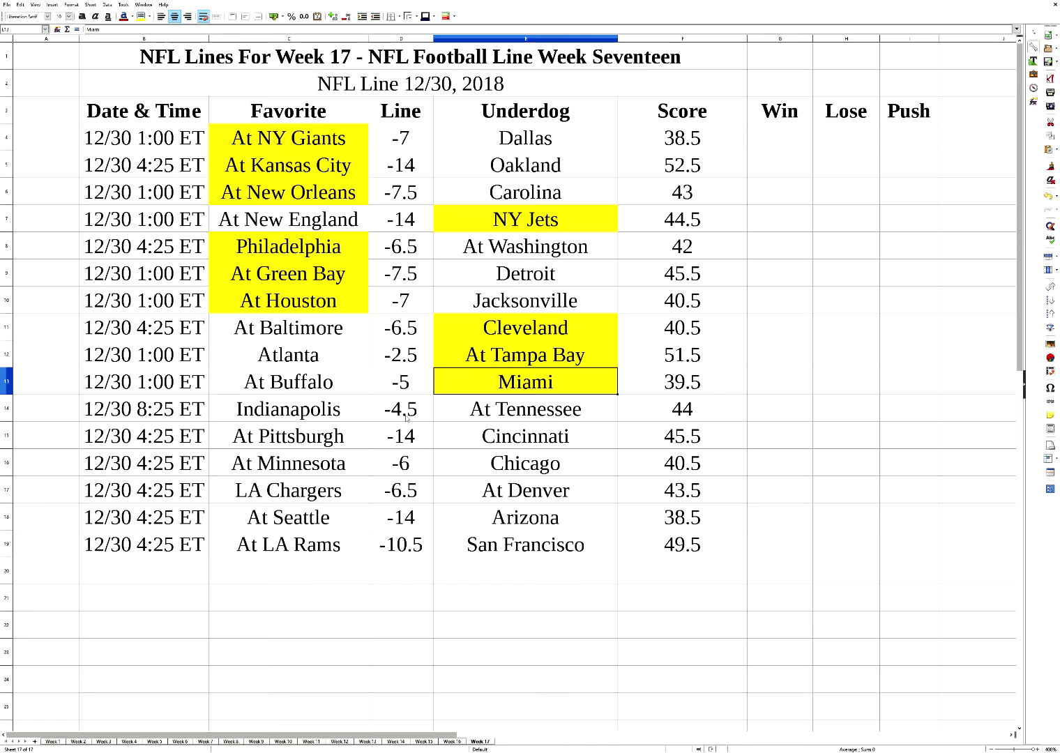
click(442, 419)
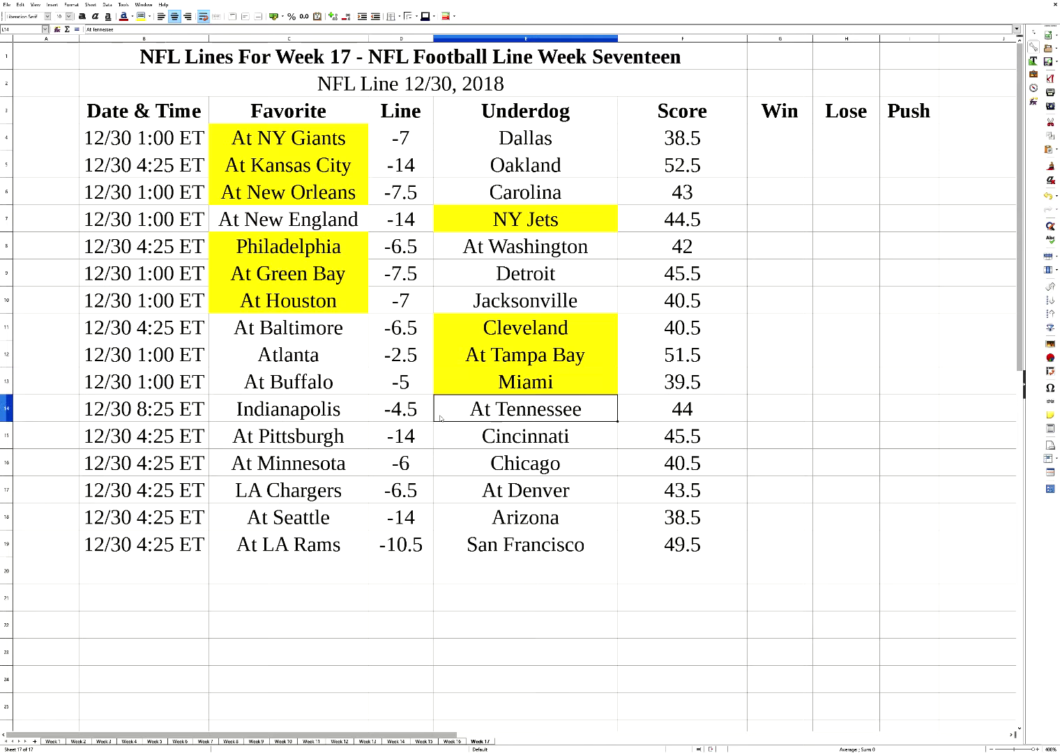
click(141, 16)
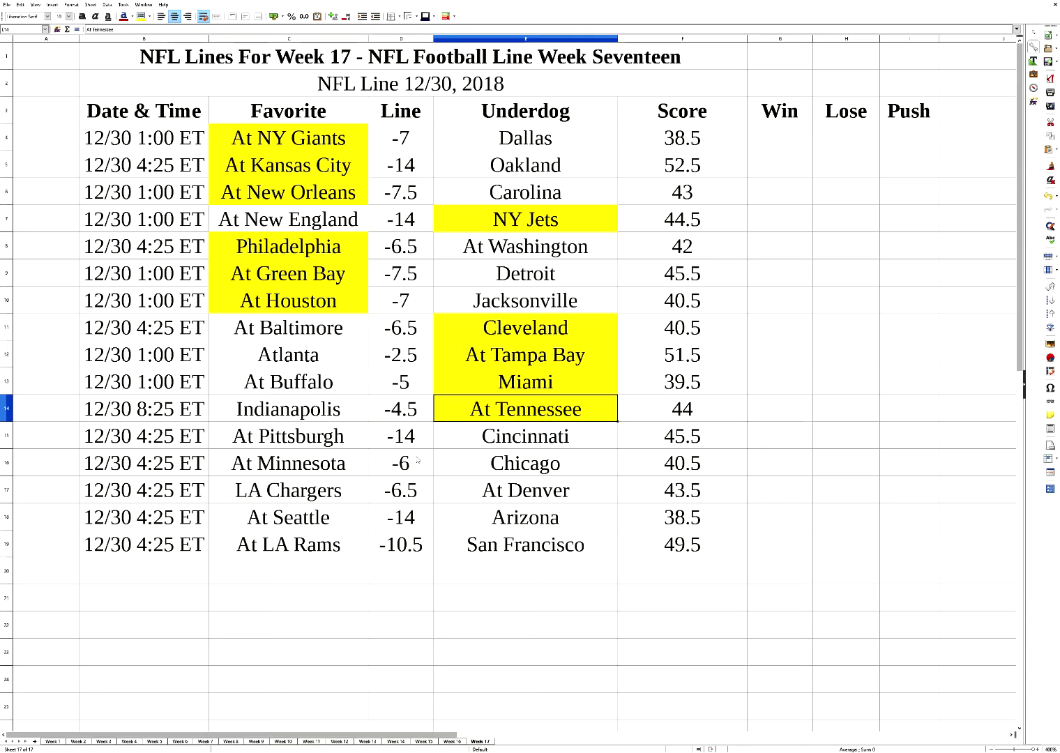
Highlight the favorite At Pittsburgh and the underdog Chicago in yellow as the picks for rows 15 and 16
click(329, 430)
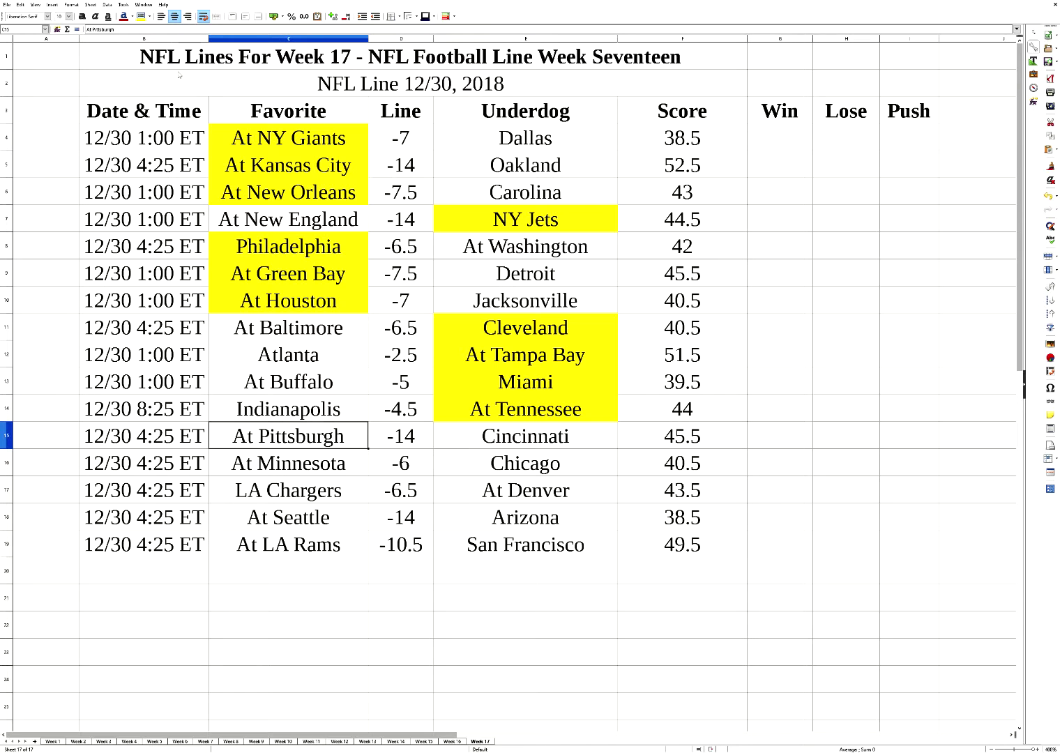
click(141, 16)
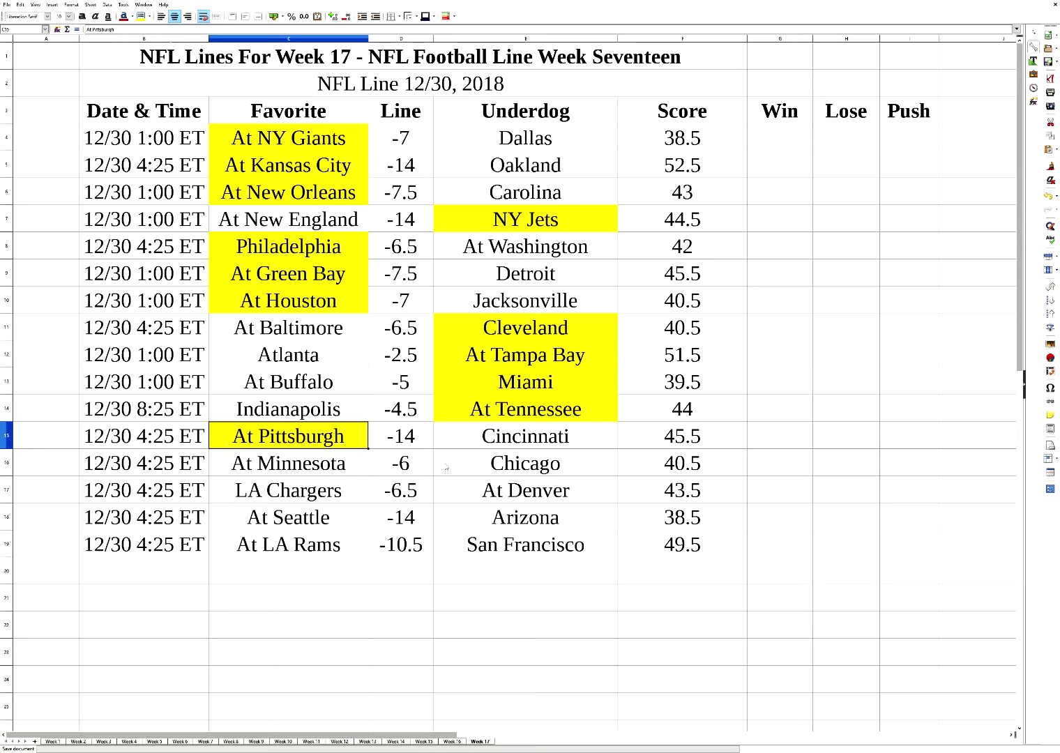
click(445, 466)
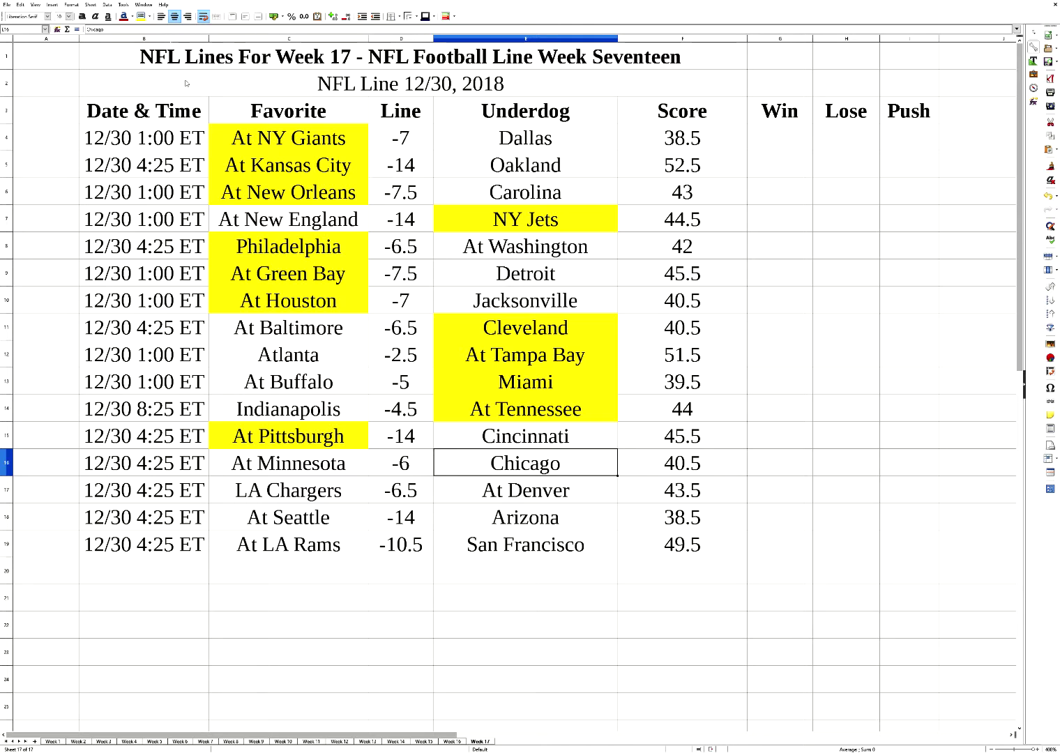
click(140, 16)
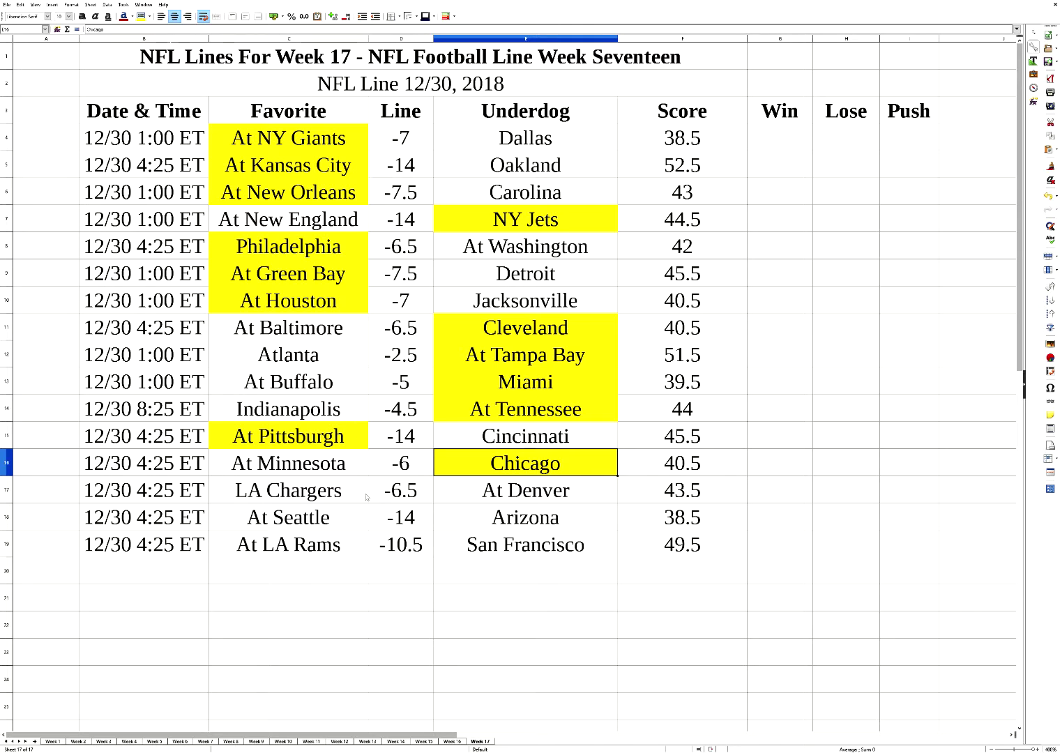
Highlight the favorites LA Chargers, At Seattle and At LA Rams in yellow as the picks for rows 17 to 19
click(367, 498)
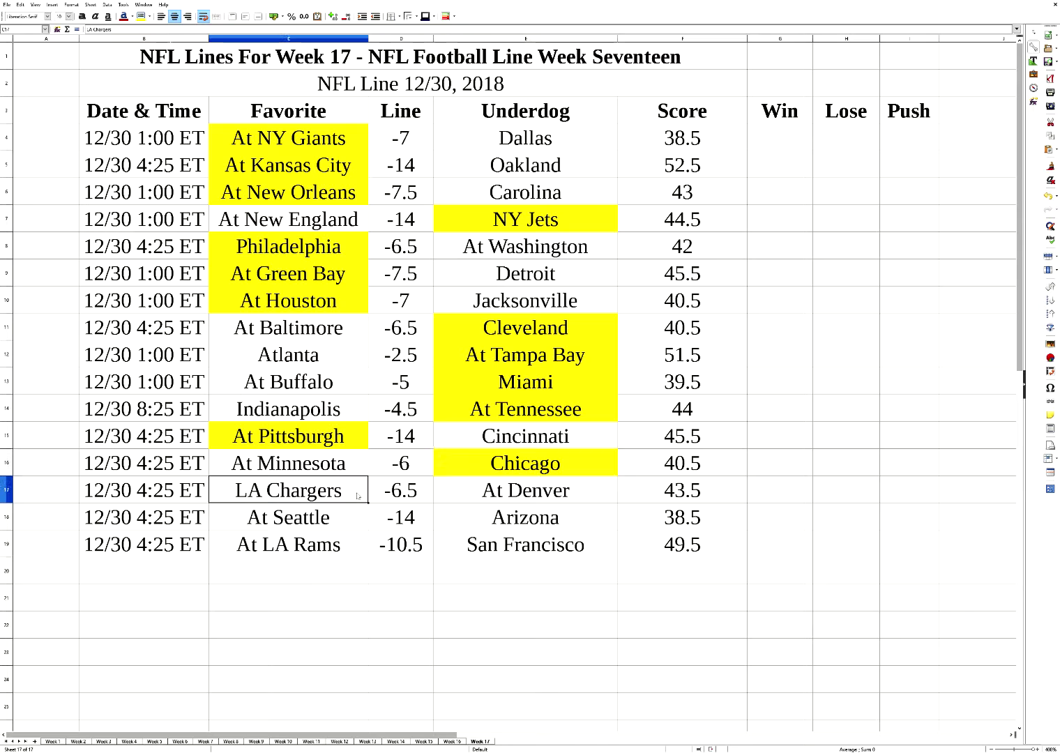
click(140, 16)
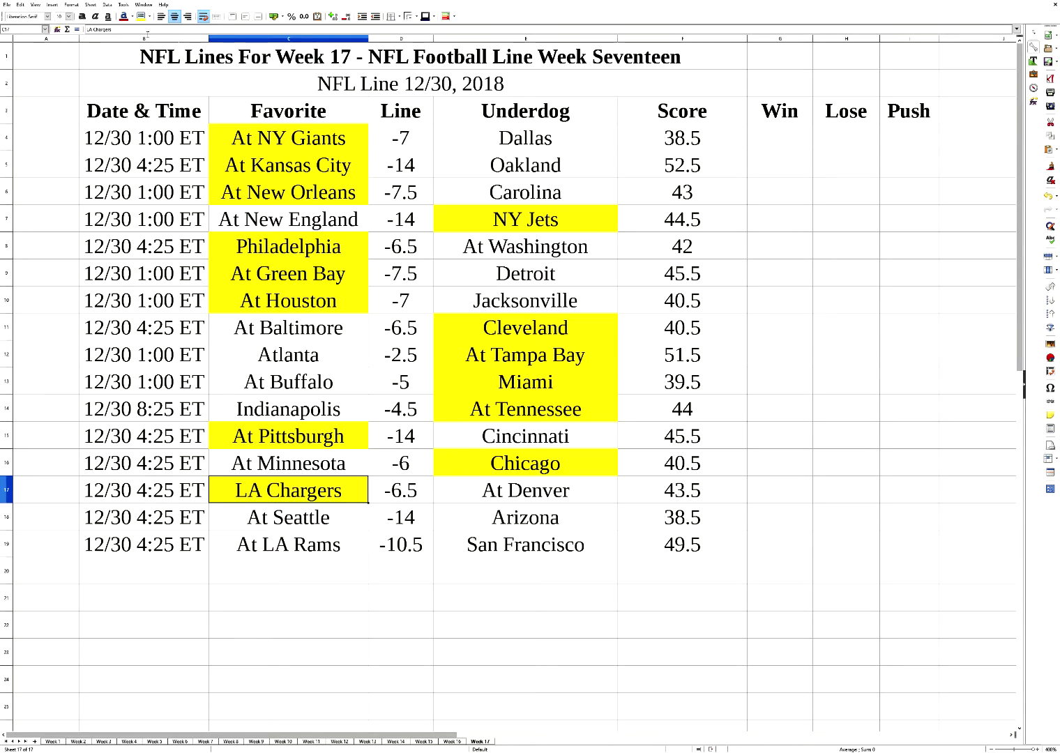
click(297, 516)
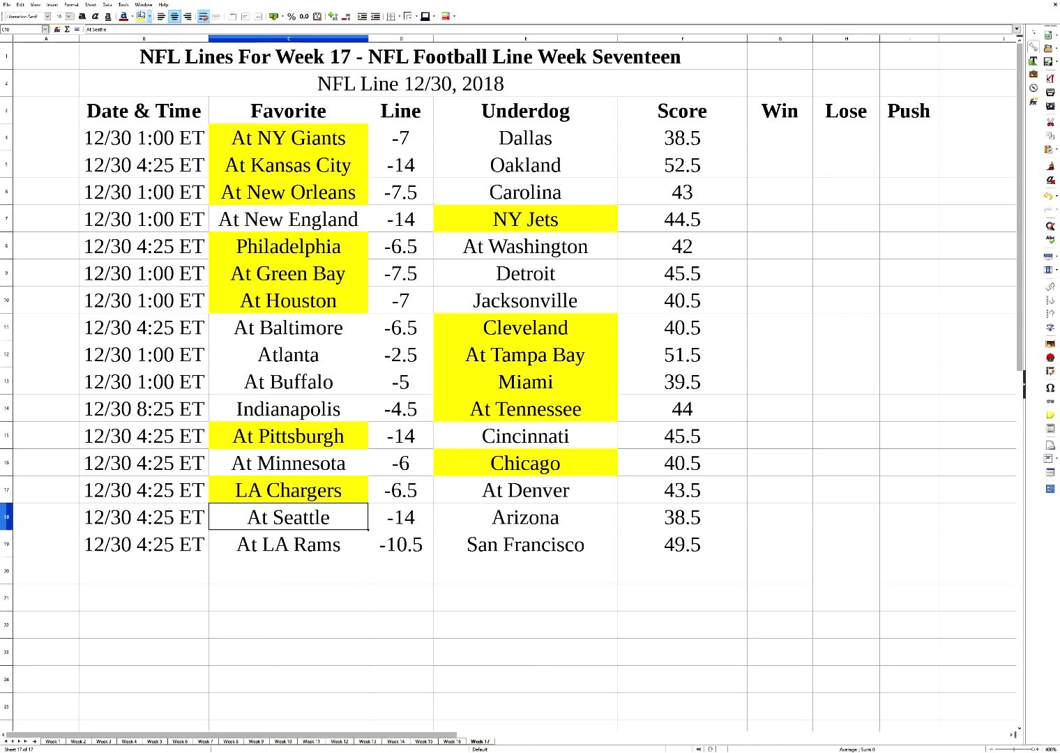
click(140, 16)
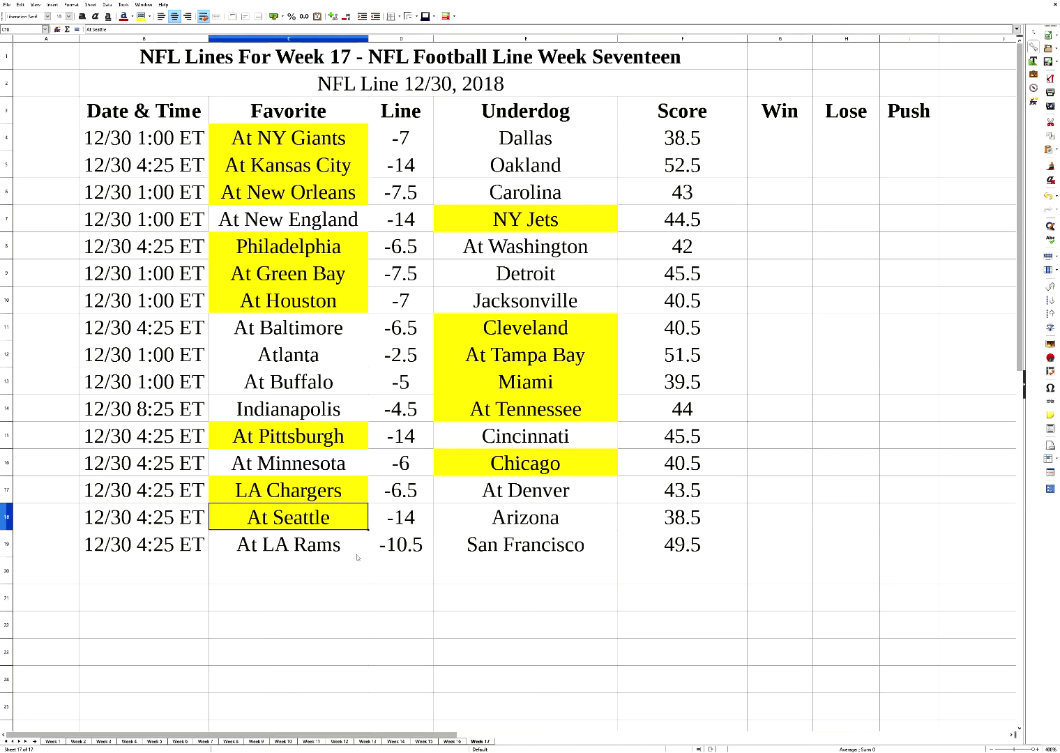
key(Down)
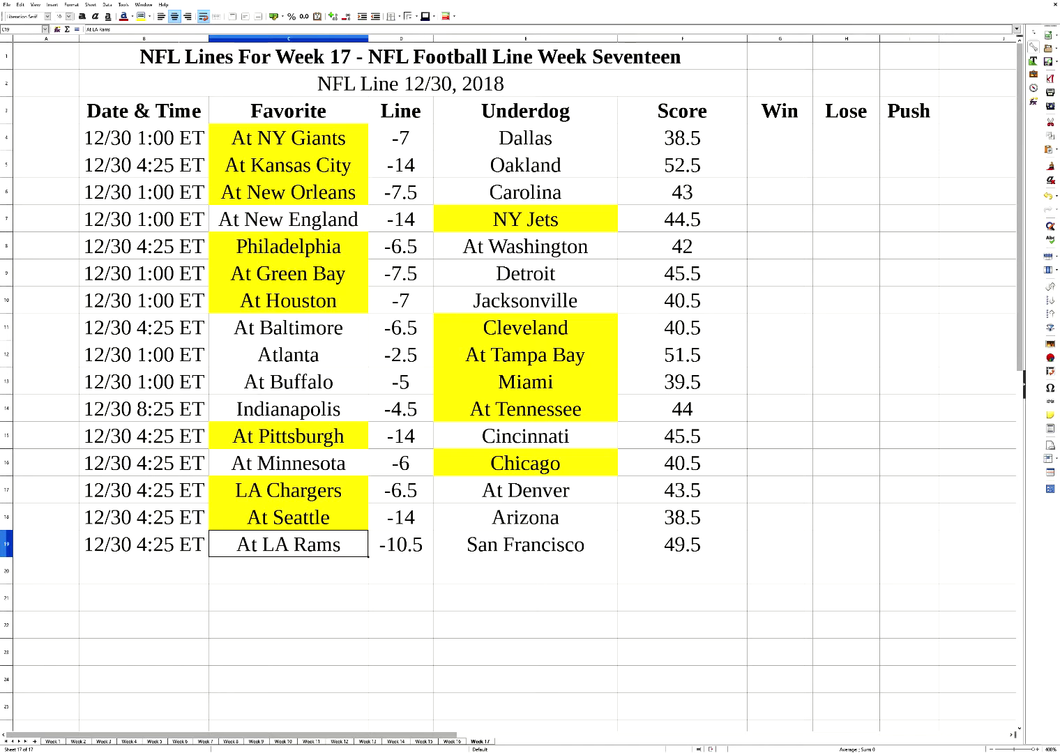
click(141, 15)
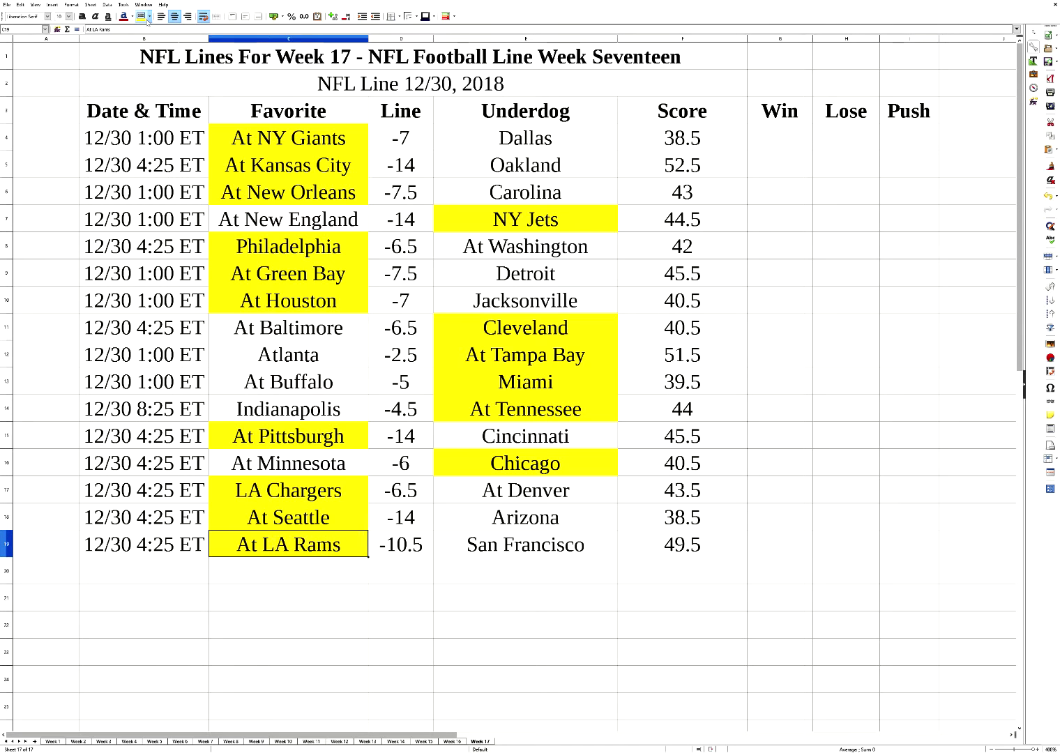